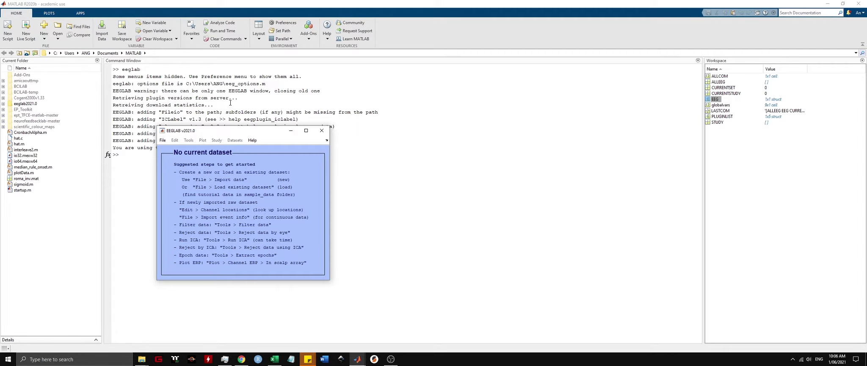
Step: Start a data import through the FILE-IO interface and choose to import a single file
key(alt+Tab)
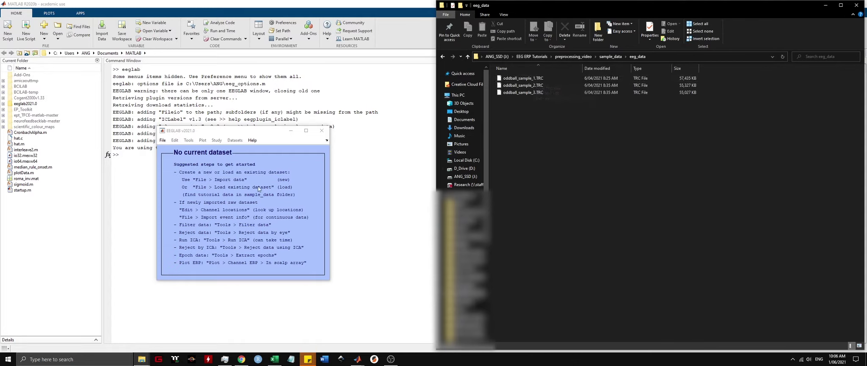
click(163, 140)
click(162, 140)
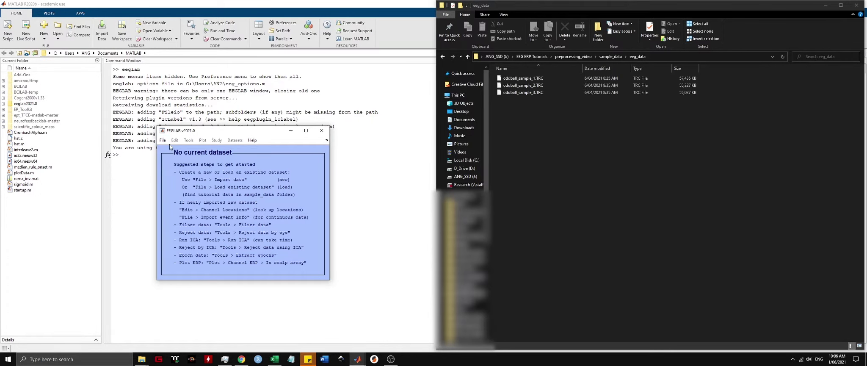
click(163, 140)
mouse_move(181, 151)
mouse_move(231, 149)
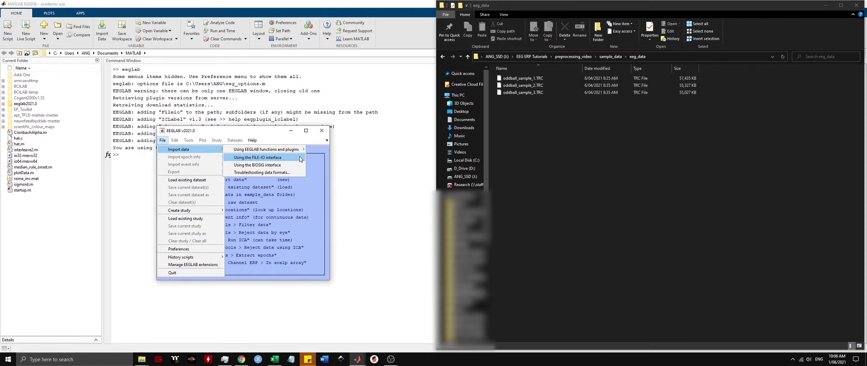
mouse_move(299, 151)
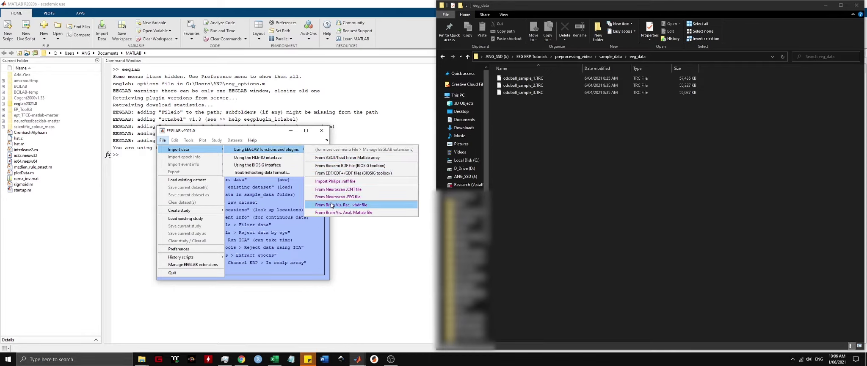
click(284, 158)
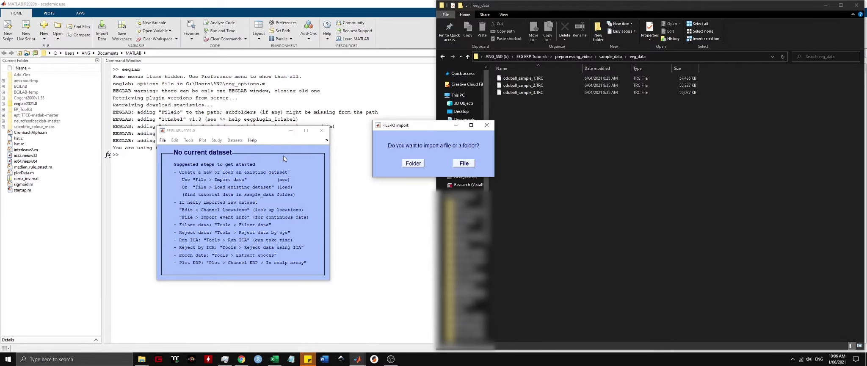
click(468, 165)
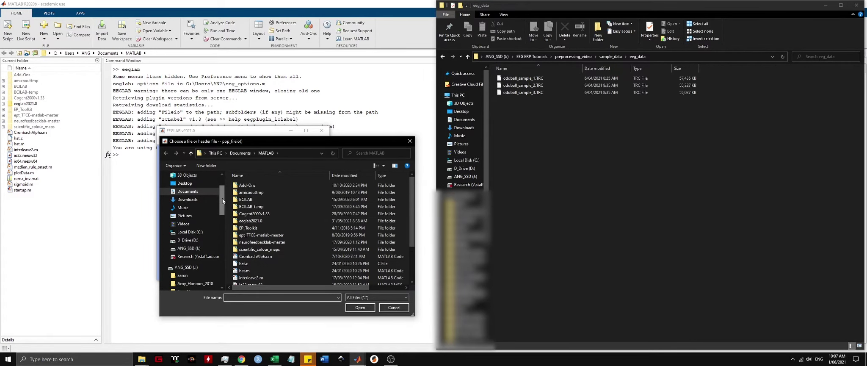
Step: Import oddball_sample_1.TRC from the sample_data eeg_data folder with default settings, leaving the new dataset unnamed
scroll(222, 197, up, 2)
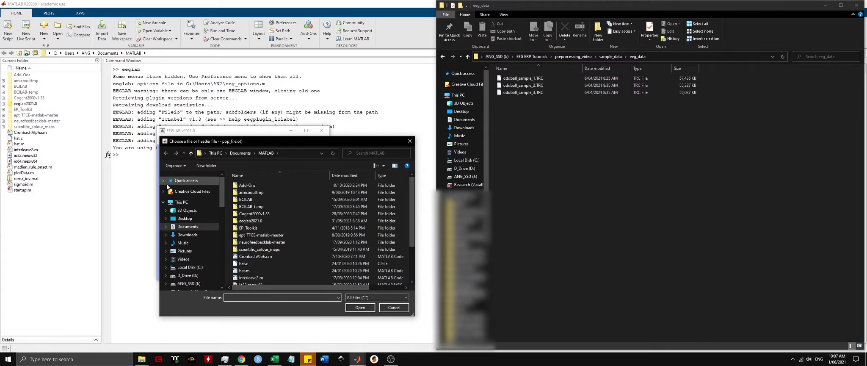
click(164, 180)
click(191, 197)
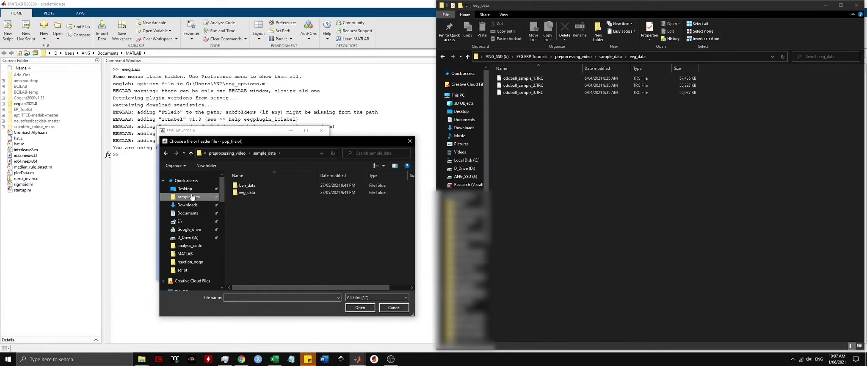
double_click(245, 193)
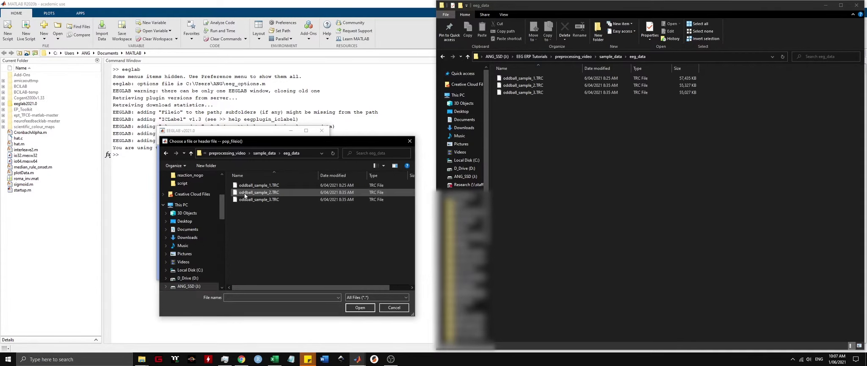
click(282, 184)
click(360, 309)
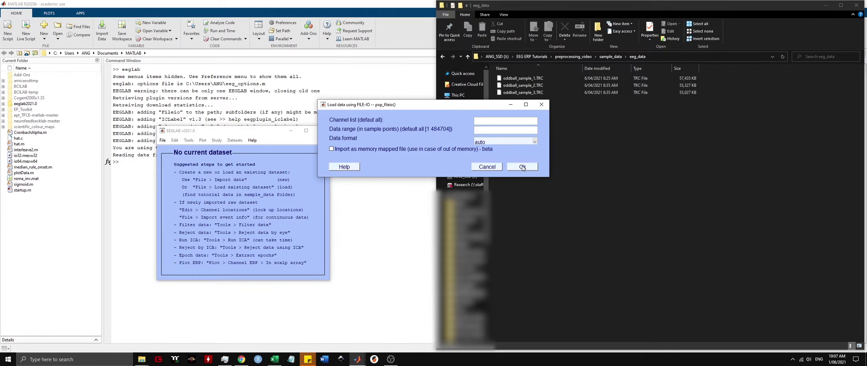
click(523, 167)
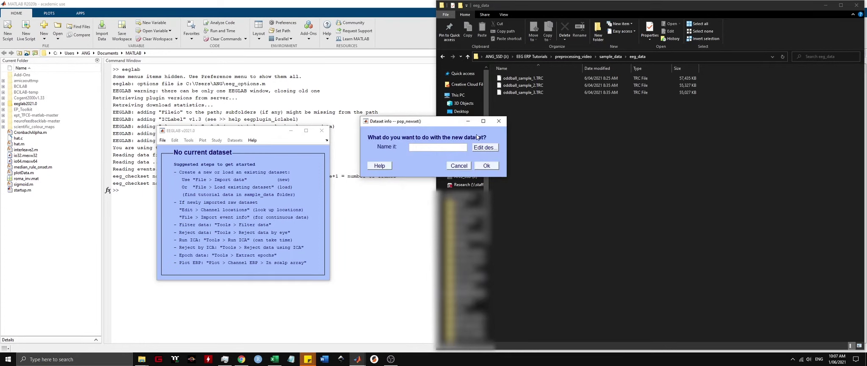
click(489, 167)
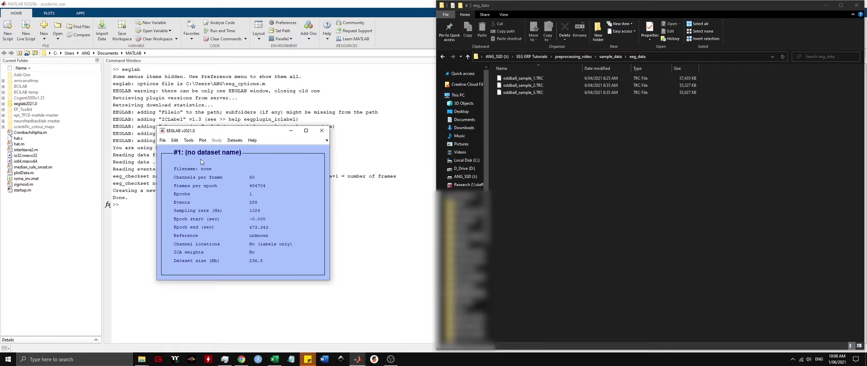
Step: Plot the scrolling channel data in a maximized window and look through the first seconds of the recording
click(202, 140)
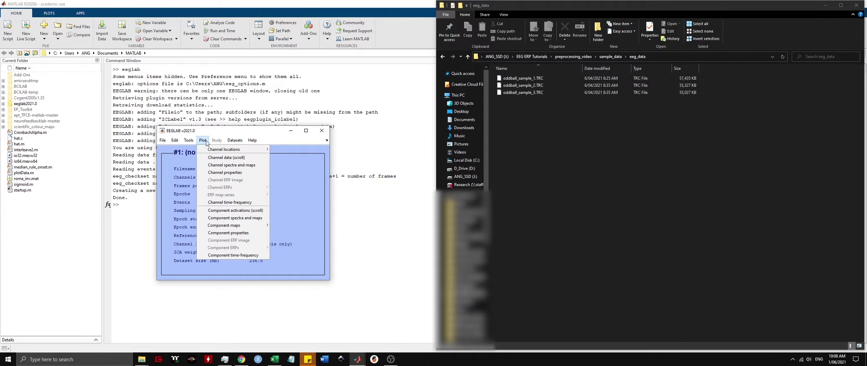
click(215, 157)
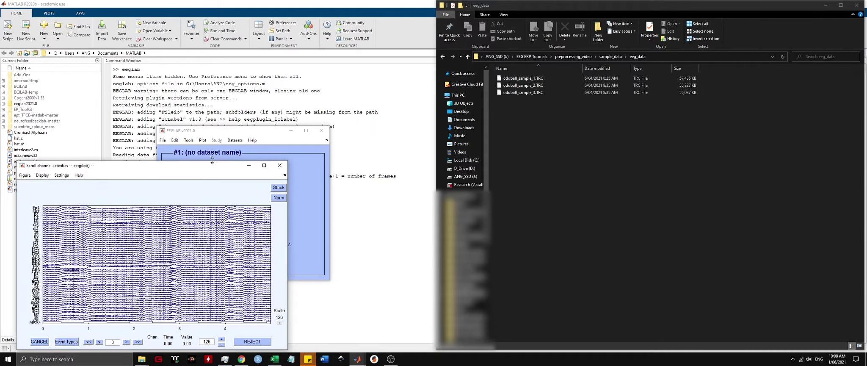
drag(204, 166, 496, 85)
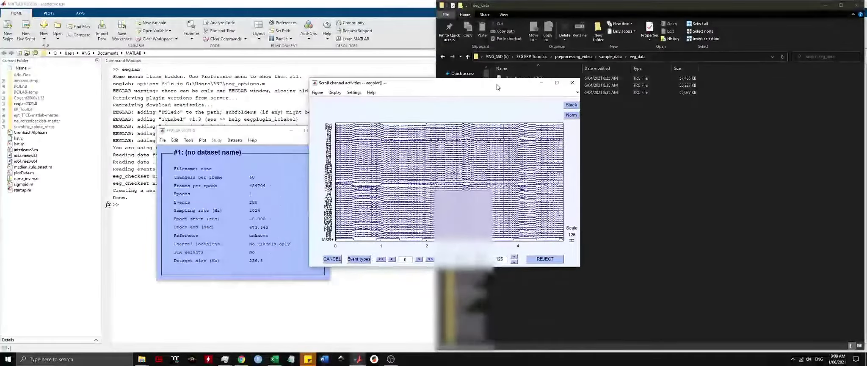
click(557, 84)
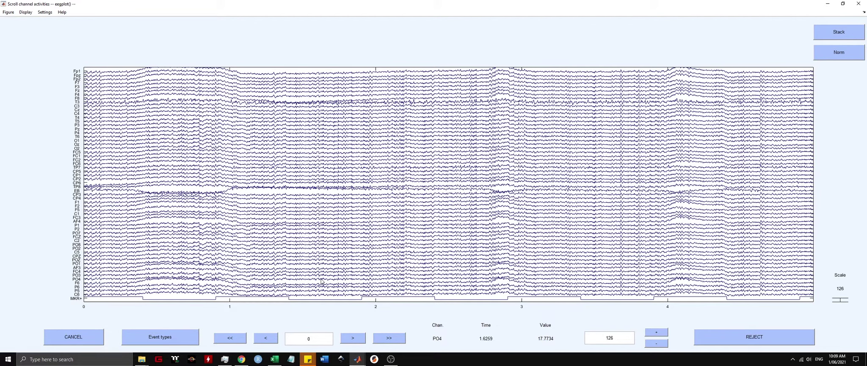
key(Right)
key(Right)
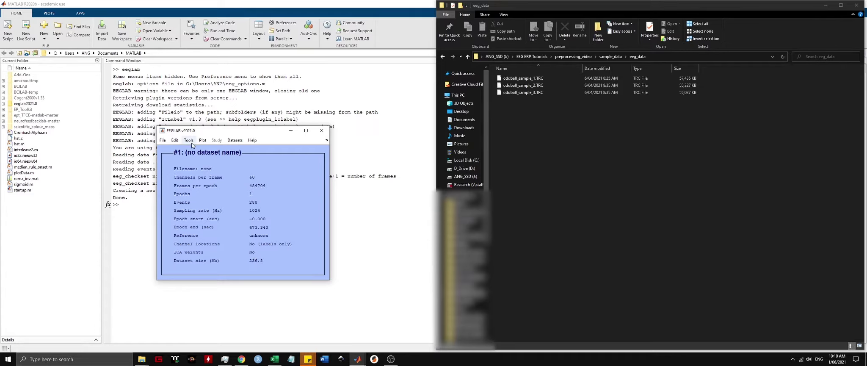
Step: Remove the MKR+ channel from the data and keep the result as a new unnamed dataset without overwriting the old one
click(177, 140)
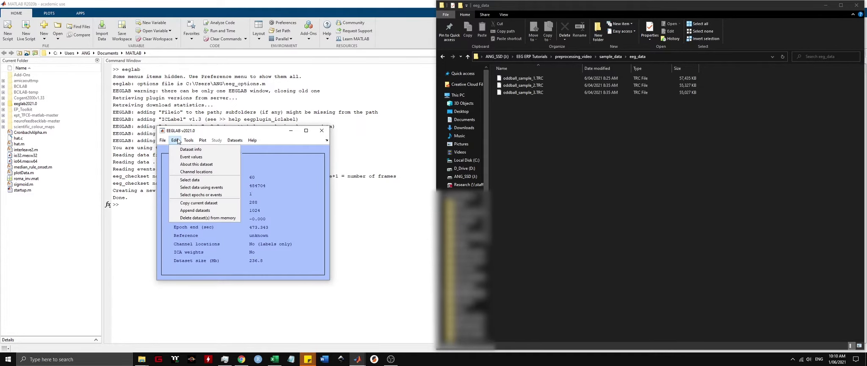
click(189, 180)
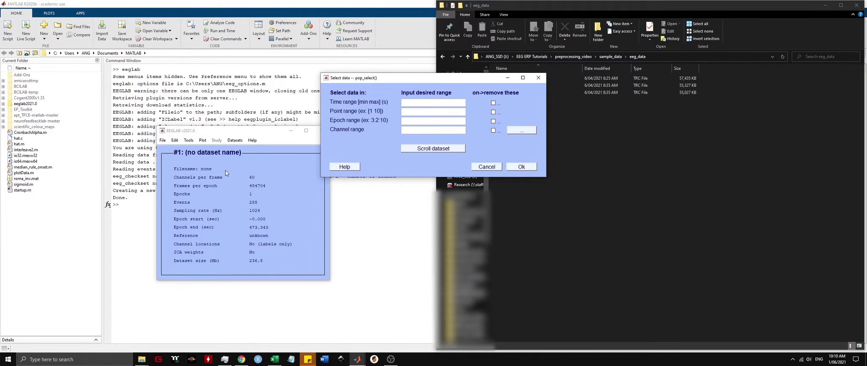
click(526, 132)
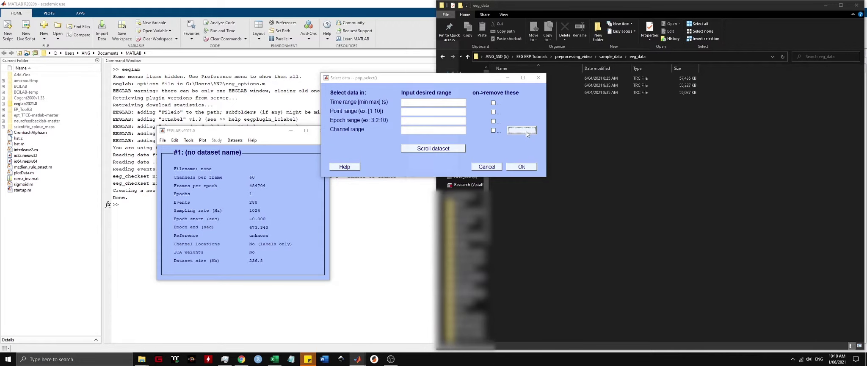
drag(454, 88, 457, 151)
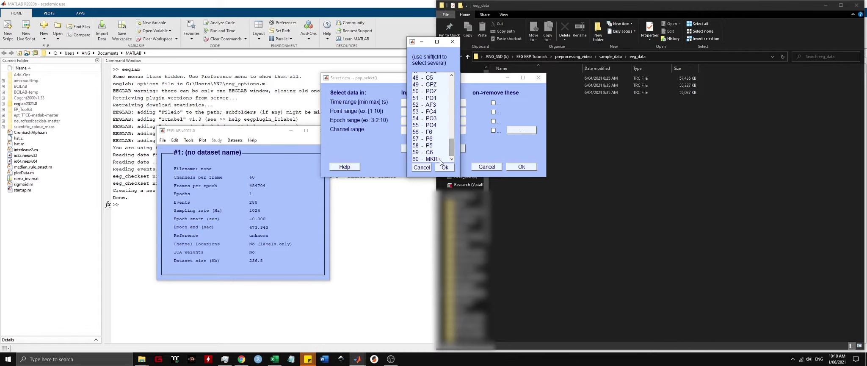
click(441, 159)
click(444, 167)
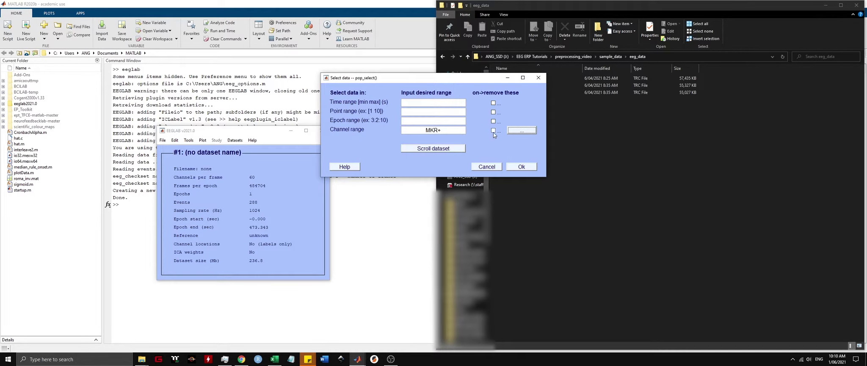
click(493, 131)
click(522, 167)
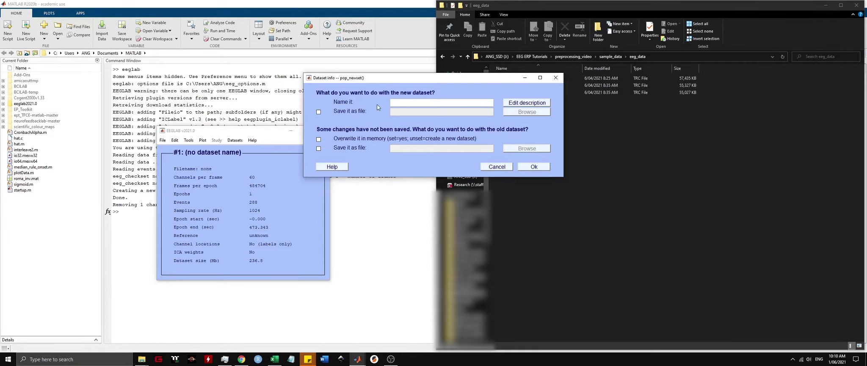
click(542, 171)
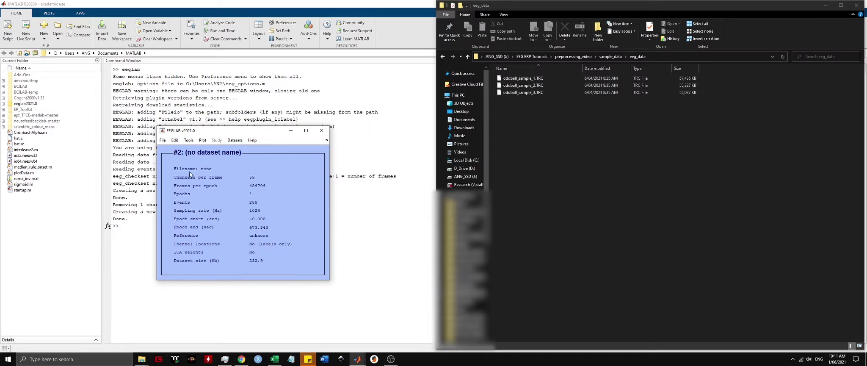
Step: Look up the dataset's channel locations using the spherical file with eye channels (Standard-10-5-Cap385_witheog.elp)
click(175, 141)
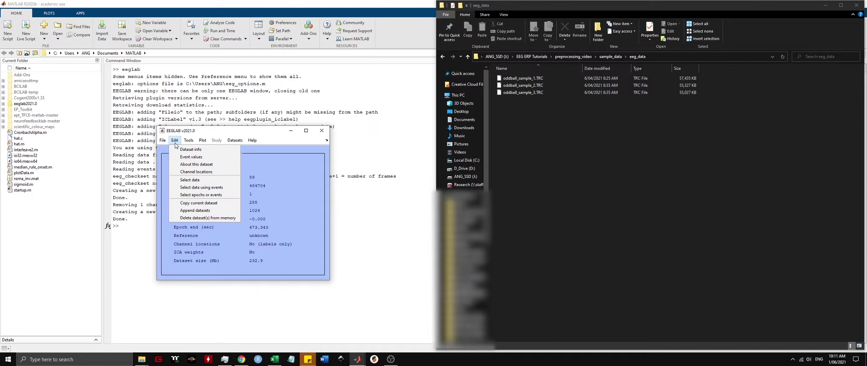
click(189, 172)
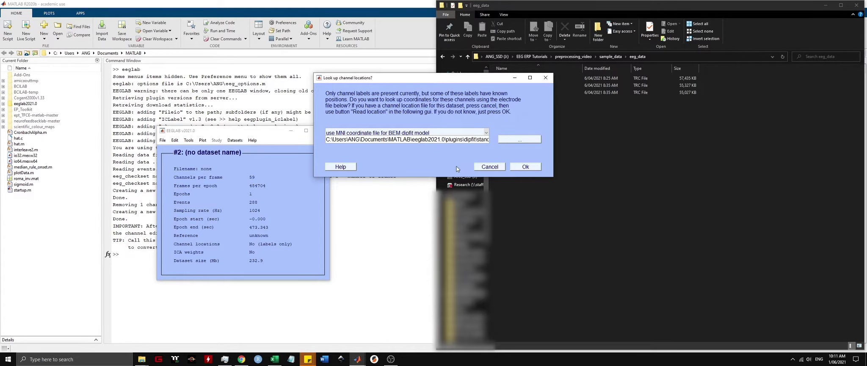
click(464, 134)
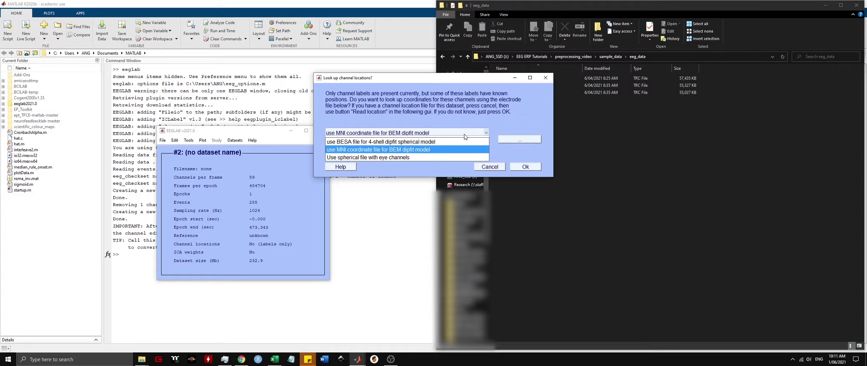
click(382, 158)
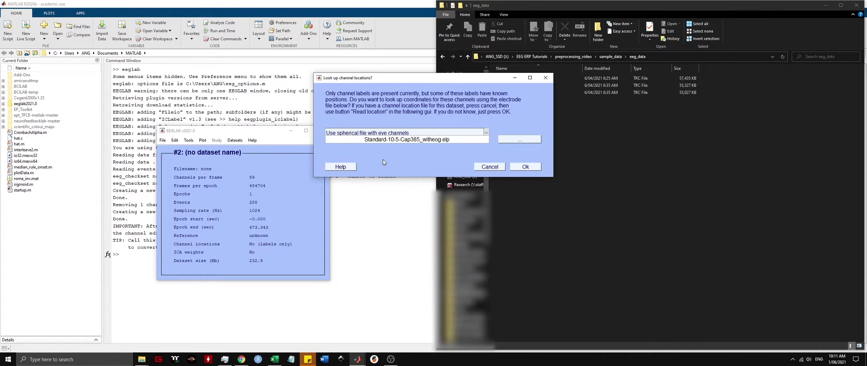
click(525, 167)
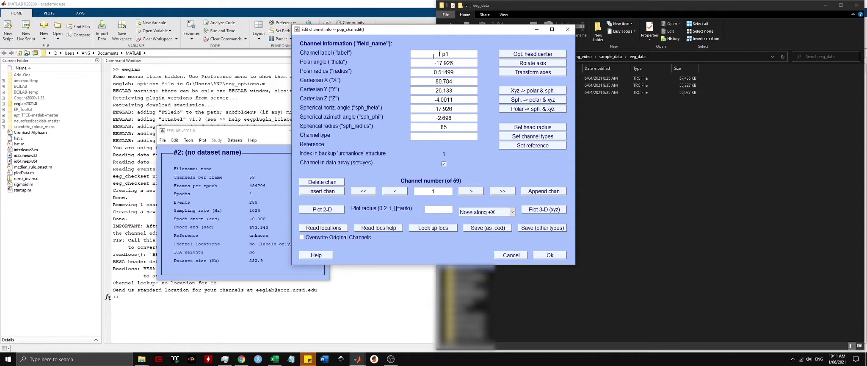
Step: Browse the channel information up to channel 32, labelled EB, and change its label to IO1
drag(433, 55, 465, 56)
click(471, 193)
click(471, 192)
click(471, 192)
click(471, 193)
click(471, 193)
click(471, 193)
click(471, 193)
click(471, 193)
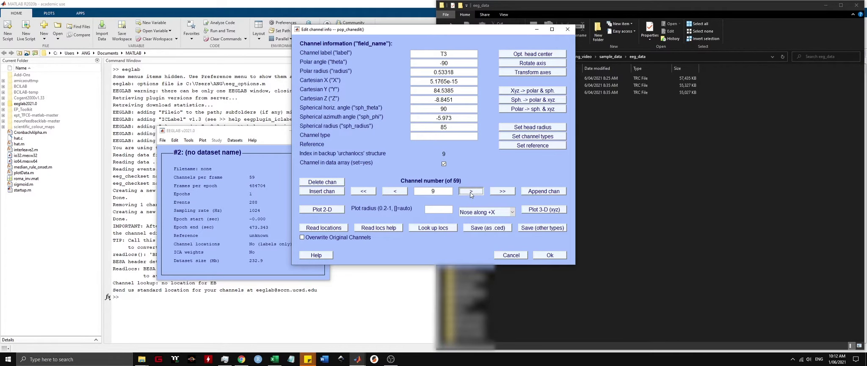
double_click(471, 193)
click(471, 192)
double_click(471, 192)
double_click(471, 193)
click(471, 193)
double_click(471, 192)
double_click(471, 193)
click(471, 193)
double_click(471, 193)
double_click(471, 193)
click(471, 193)
double_click(471, 193)
click(471, 193)
double_click(471, 192)
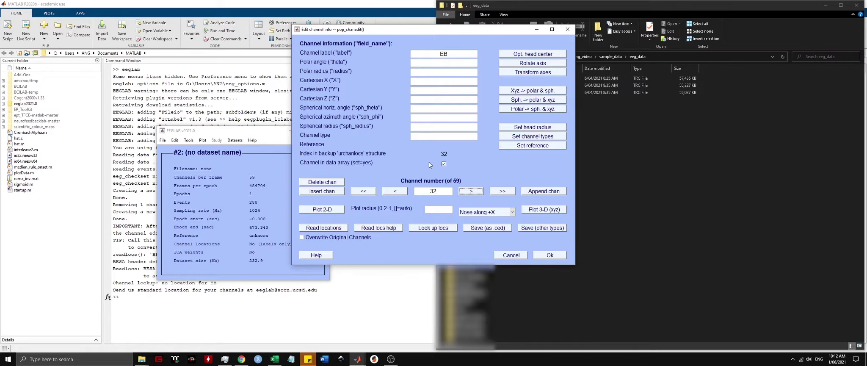
double_click(430, 50)
text(IO1)
Step: Look up the locations again with the spherical file with eye channels to position IO1, and accept the channel edits
click(431, 229)
click(447, 133)
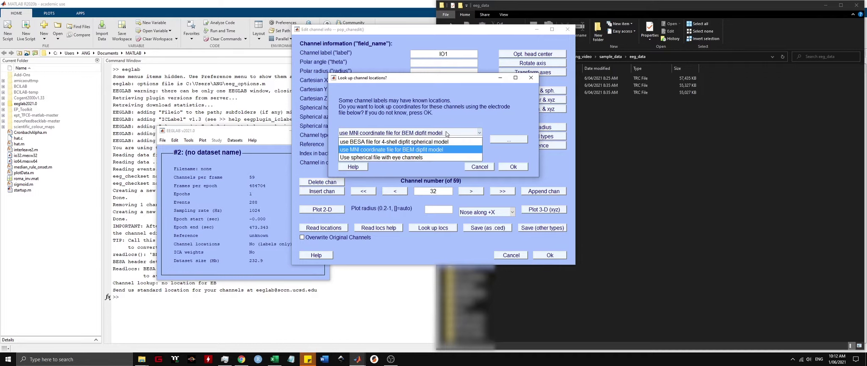
click(392, 157)
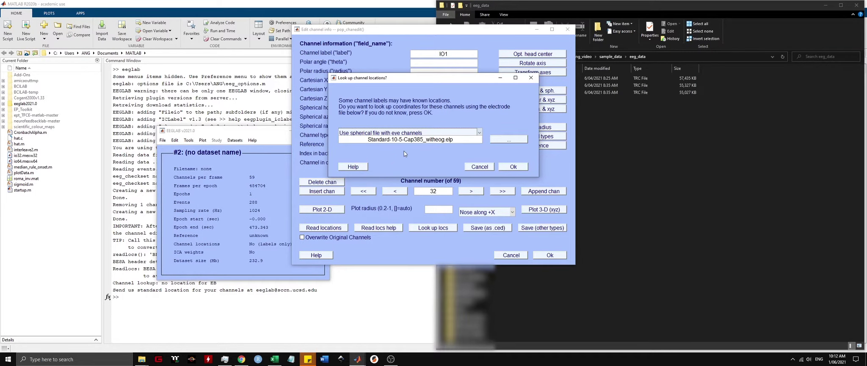
click(510, 166)
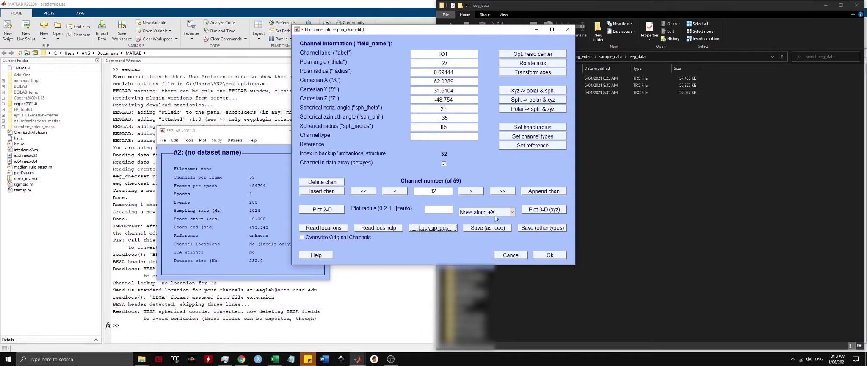
click(541, 256)
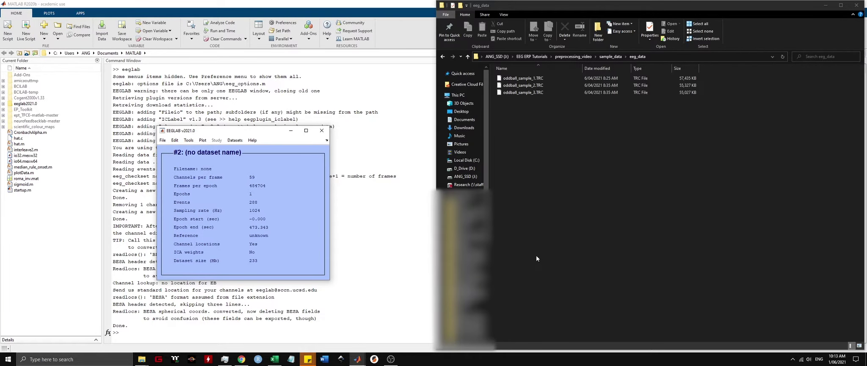
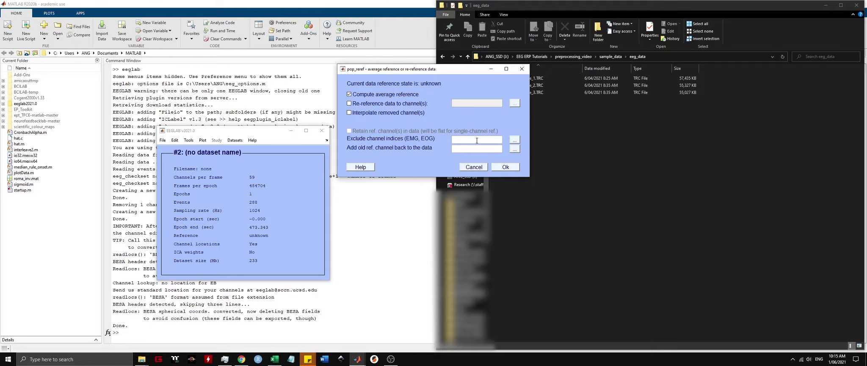
Step: Re-reference the data to the average reference, excluding channel IO1, and keep the result as a new unnamed dataset
click(514, 139)
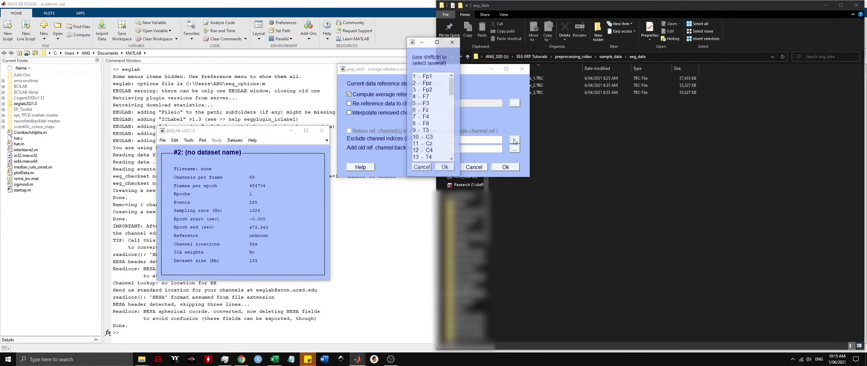
drag(450, 97, 456, 117)
click(429, 136)
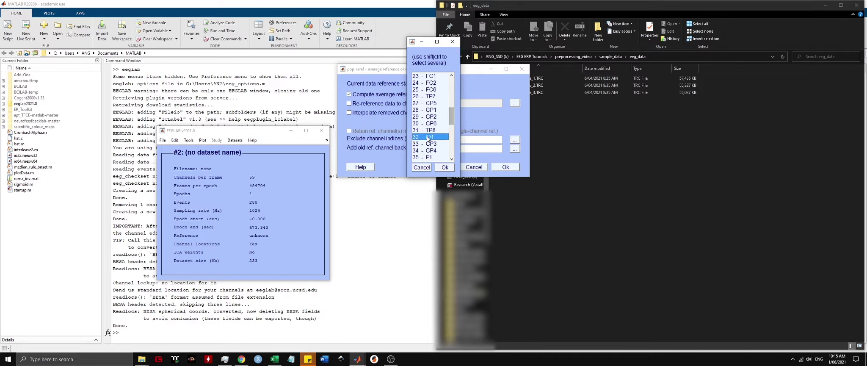
click(437, 169)
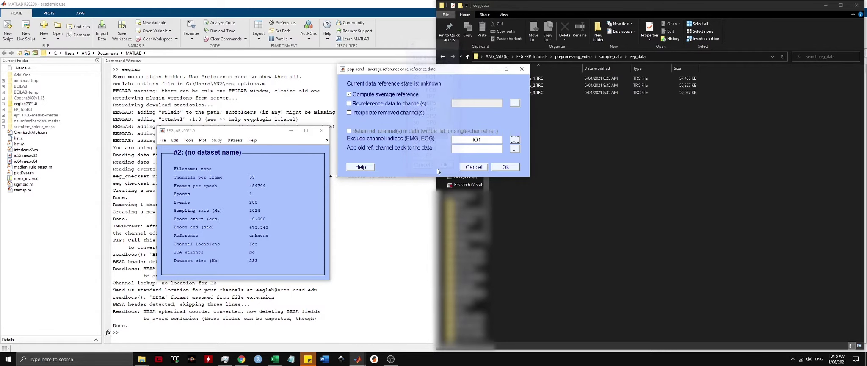
click(505, 168)
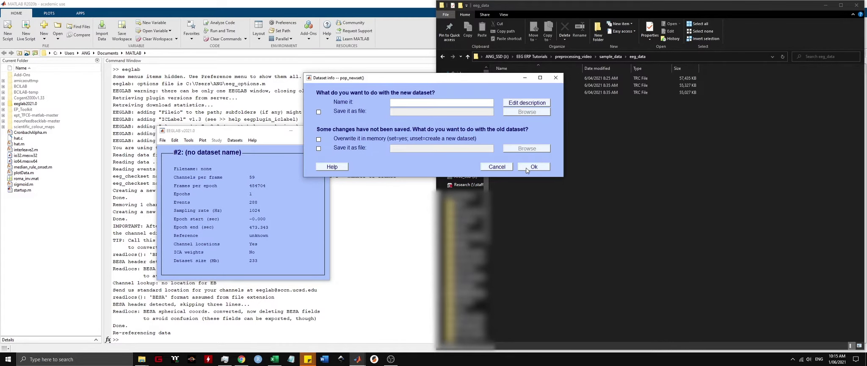
click(523, 168)
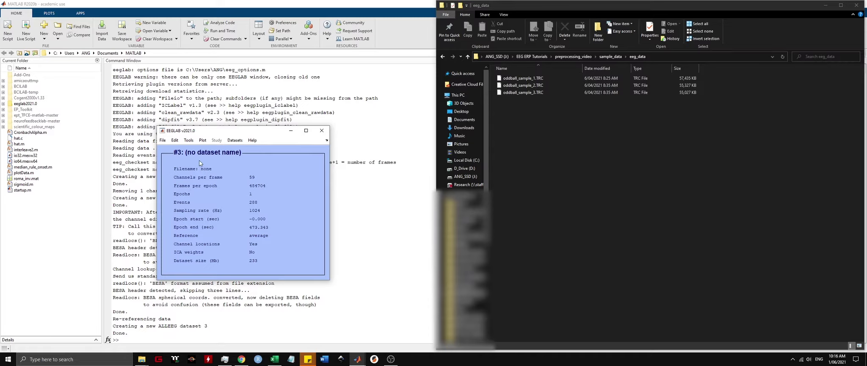
Step: Plot the scrolling channel data of the re-referenced dataset in an enlarged window to inspect the signals
click(201, 141)
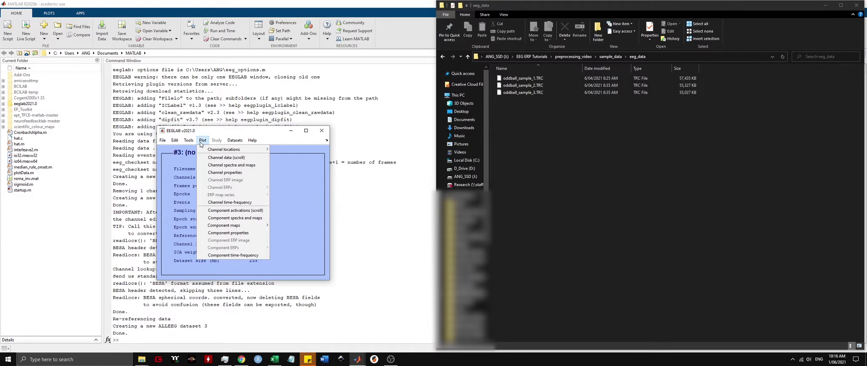
click(202, 157)
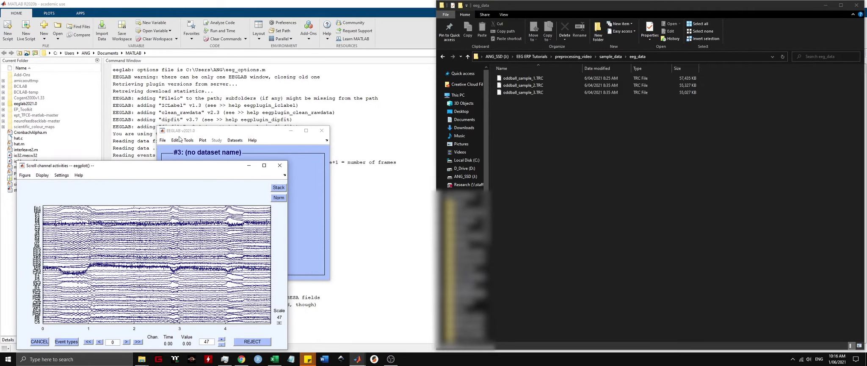
drag(175, 167, 337, 144)
click(406, 143)
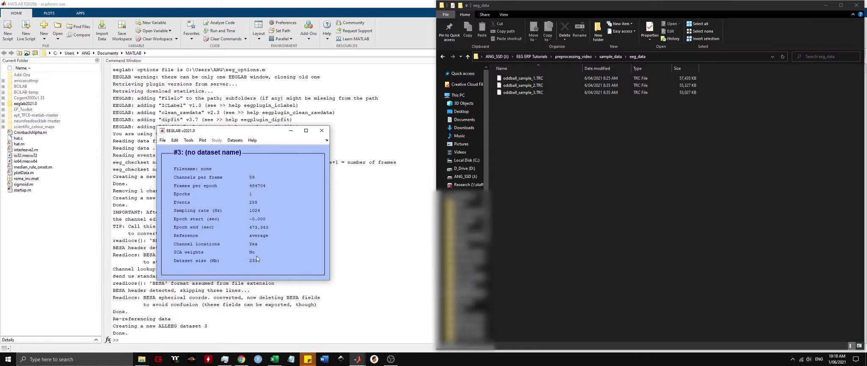
Step: Apply a basic FIR band-pass filter from 1 to 30 Hz without plotting the frequency response, and keep the result as a new unnamed dataset
click(190, 141)
mouse_move(211, 166)
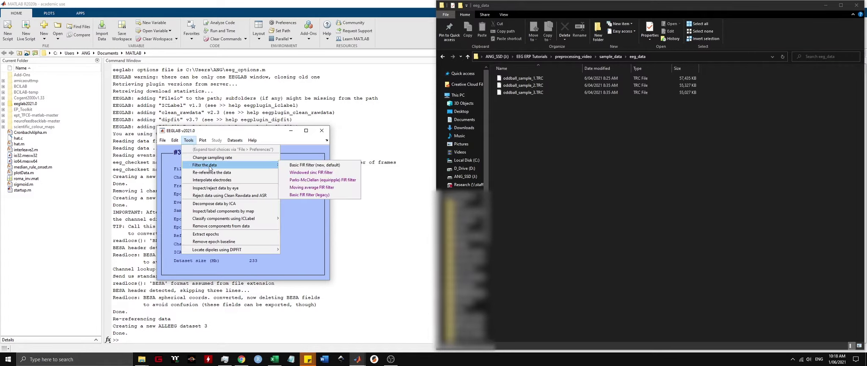
click(337, 165)
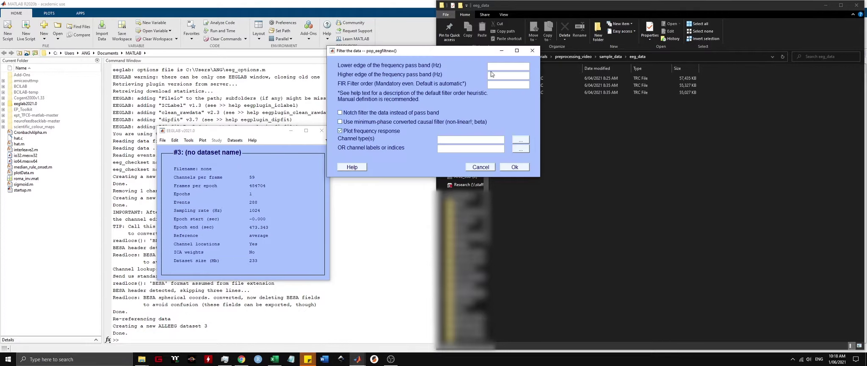
text(1)
text(30)
click(340, 132)
click(515, 167)
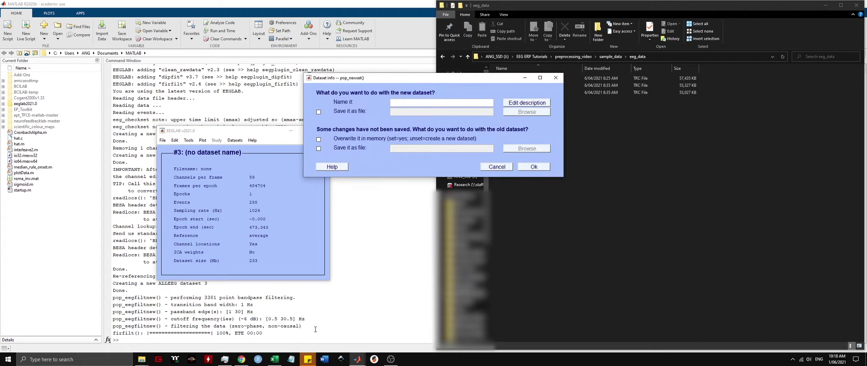
click(540, 165)
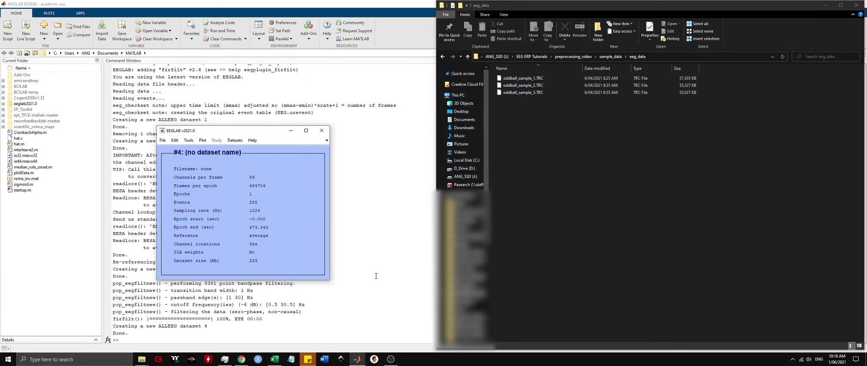
Step: Plot the scrolling channel data of the filtered dataset full screen to check for noisy channels, and close the plot
click(202, 140)
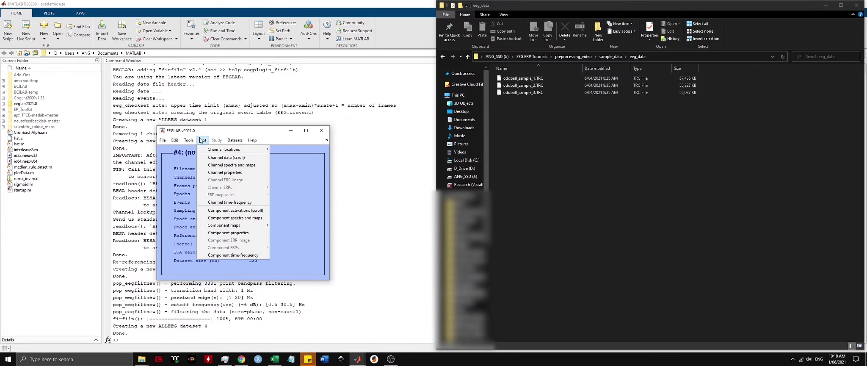
click(219, 156)
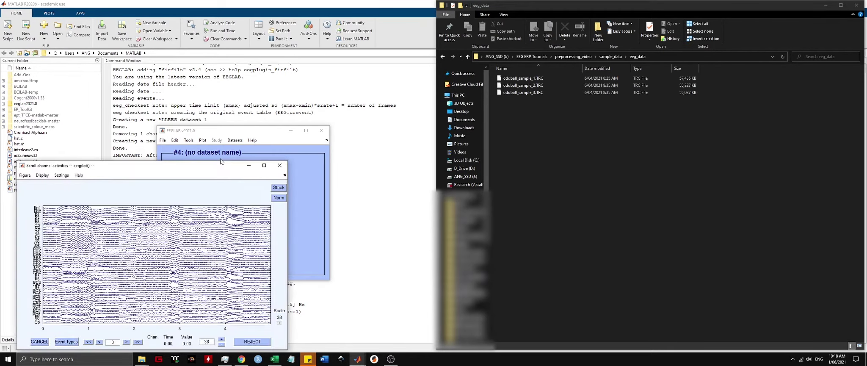
drag(215, 169, 507, 98)
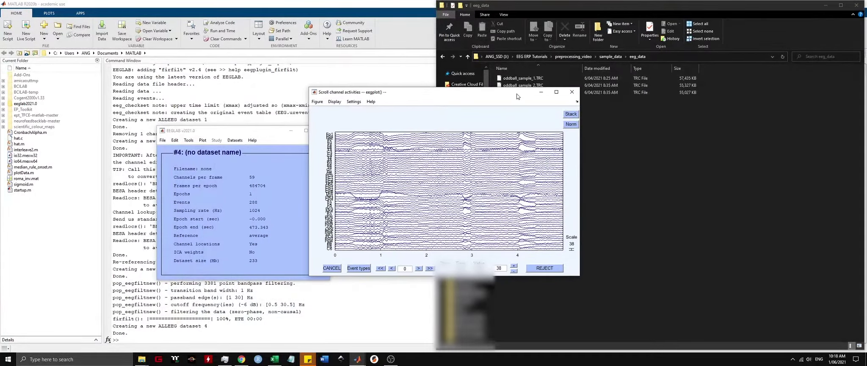
click(557, 95)
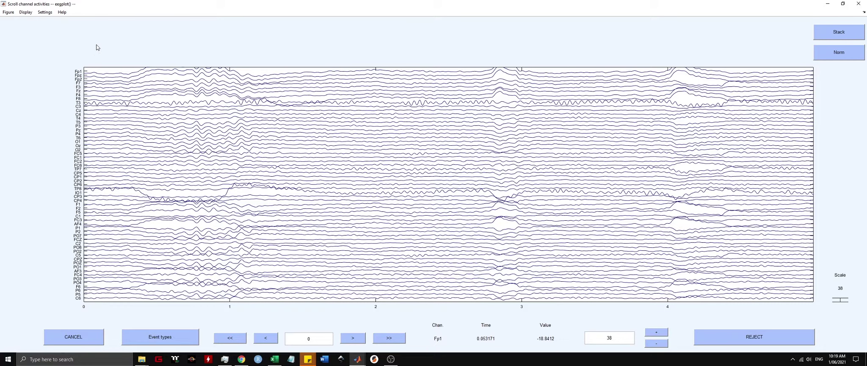
click(858, 3)
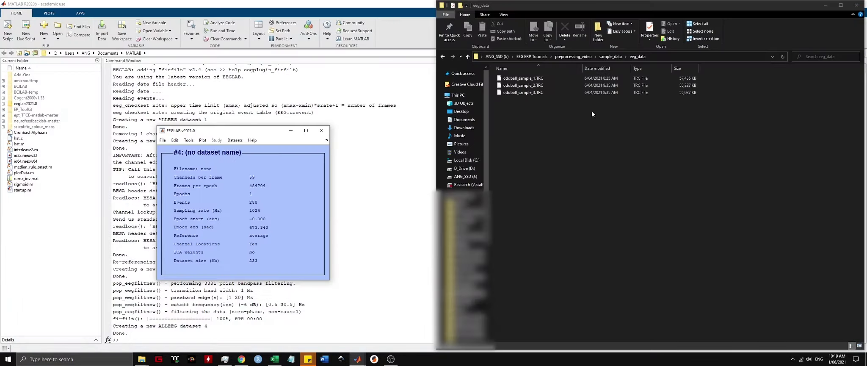
Step: Interpolate data channel T3 with the spherical method and keep the result as a new unnamed dataset
click(190, 141)
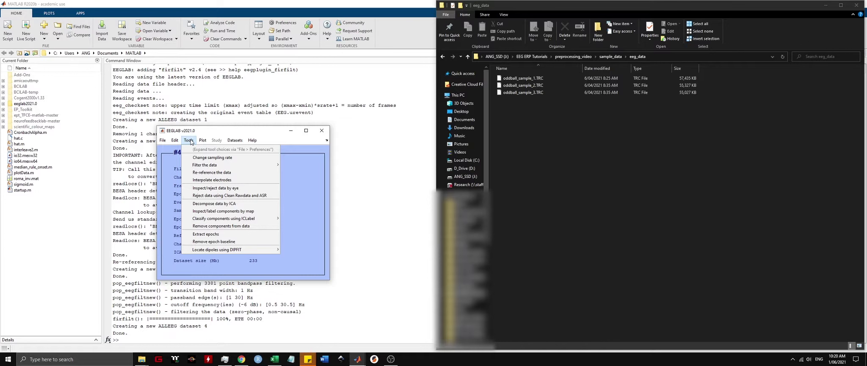
click(204, 179)
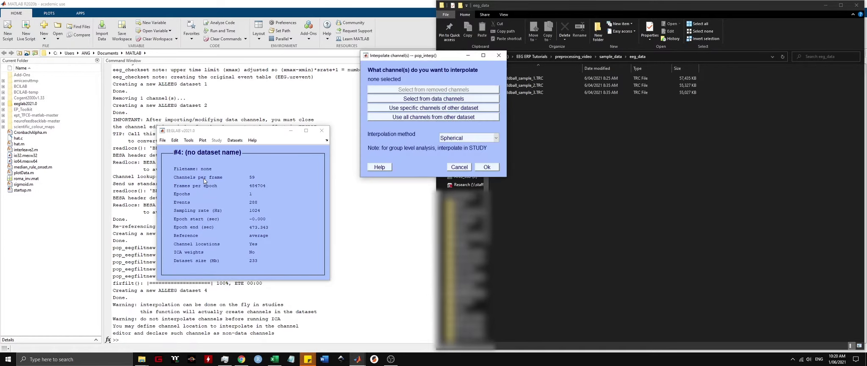
click(428, 99)
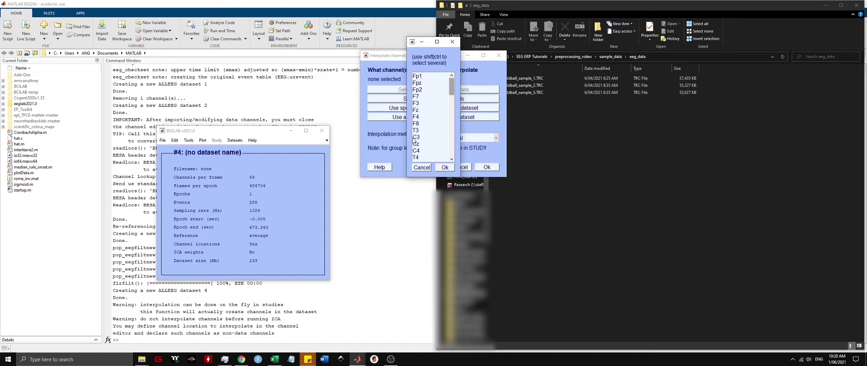
click(416, 130)
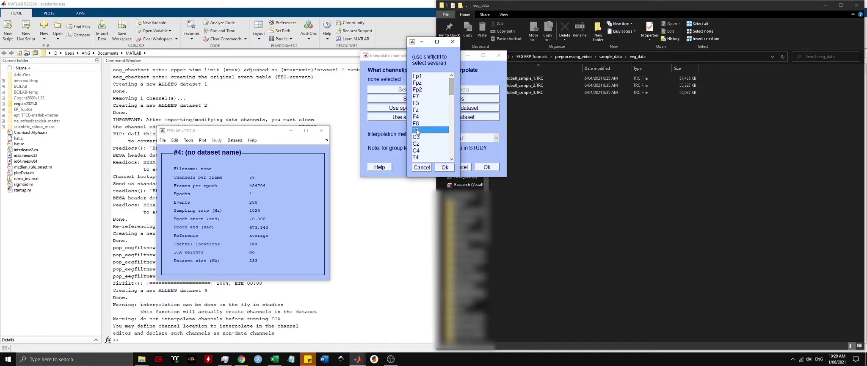
click(443, 167)
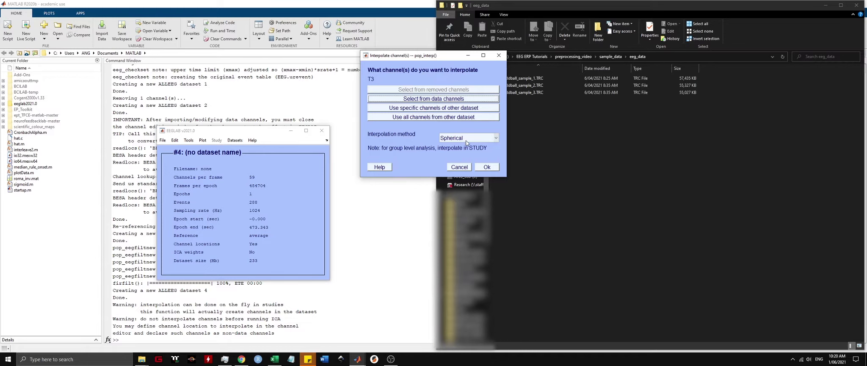
click(487, 168)
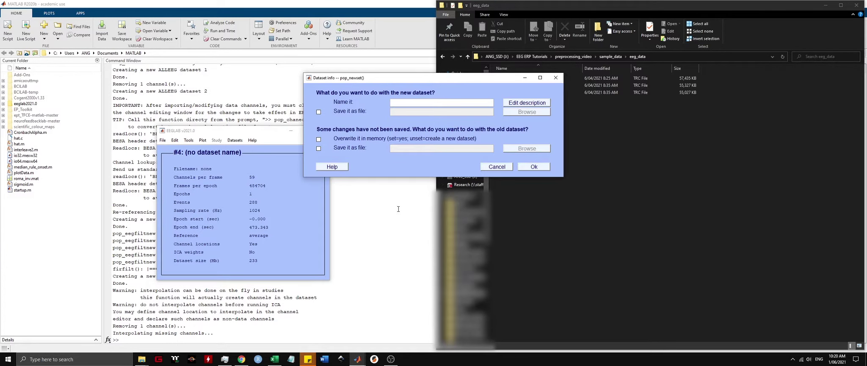
click(534, 166)
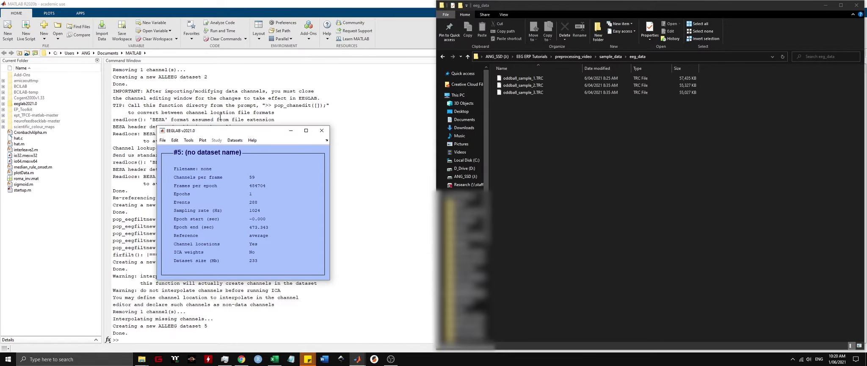
Step: Examine the interpolated dataset's scrolling channel data up to the 15 s page, with traces stacked and spread, and close the plot
click(203, 139)
click(219, 158)
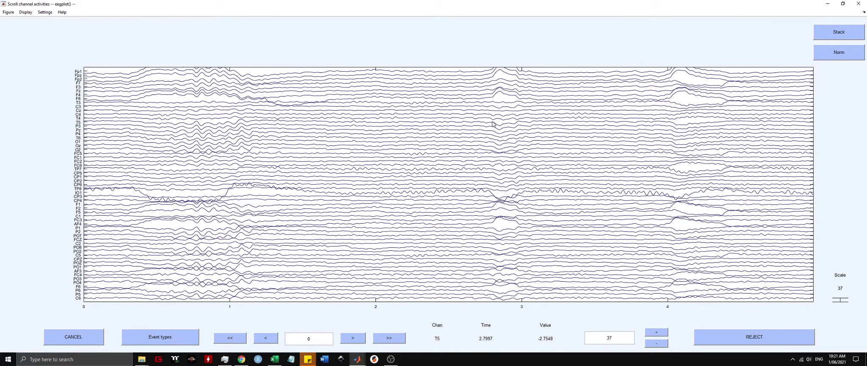
key(Right)
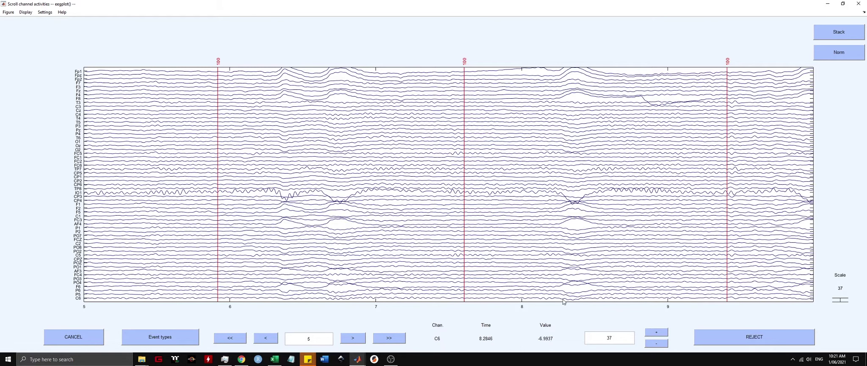
click(844, 35)
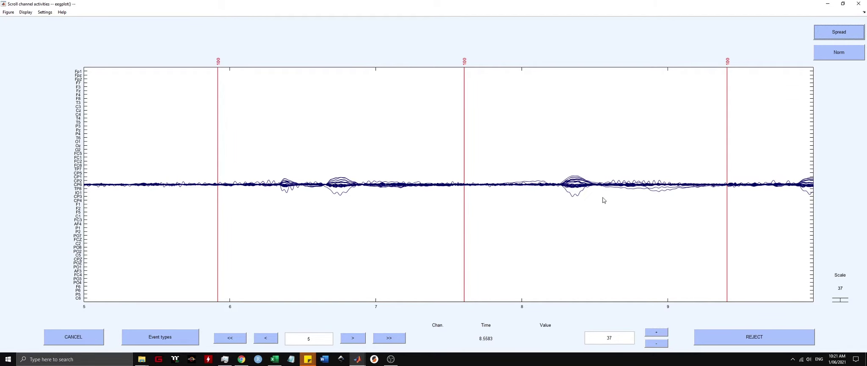
key(Right)
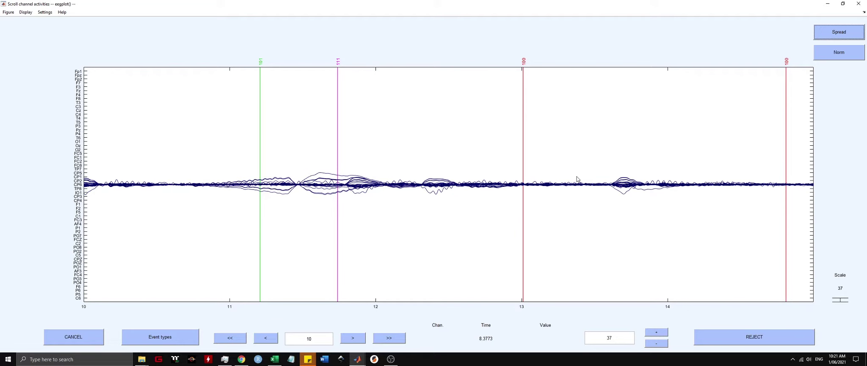
key(Right)
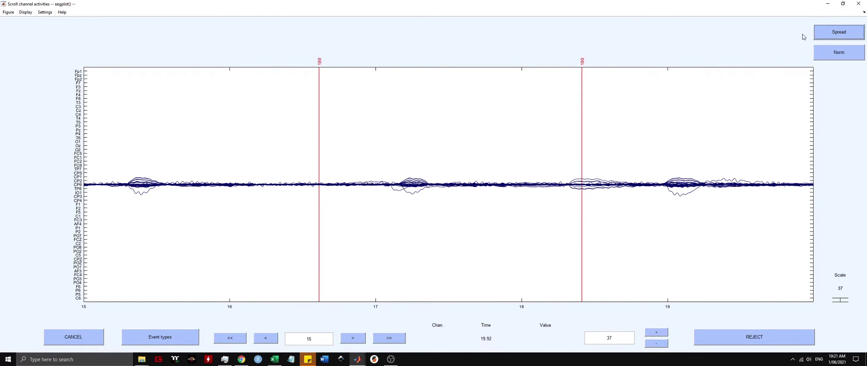
click(848, 34)
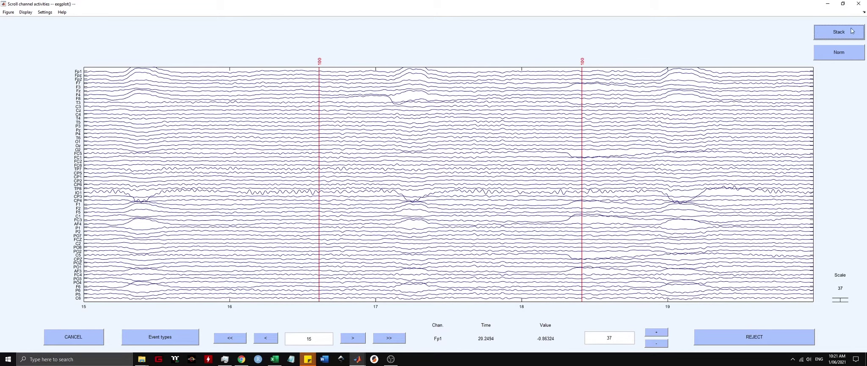
click(858, 3)
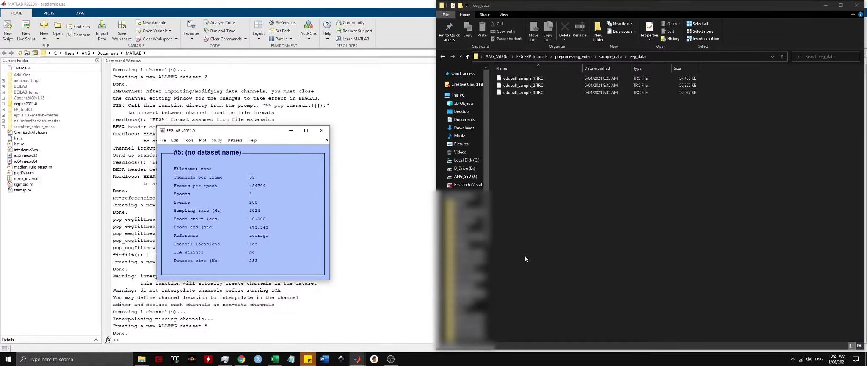
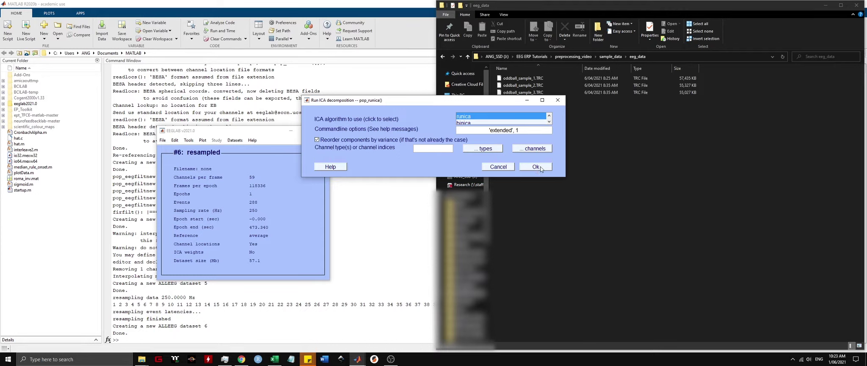
Step: Run the ICA decomposition on the resampled dataset with runica, options 'extended', 1, and the proposed rank of 58
click(543, 168)
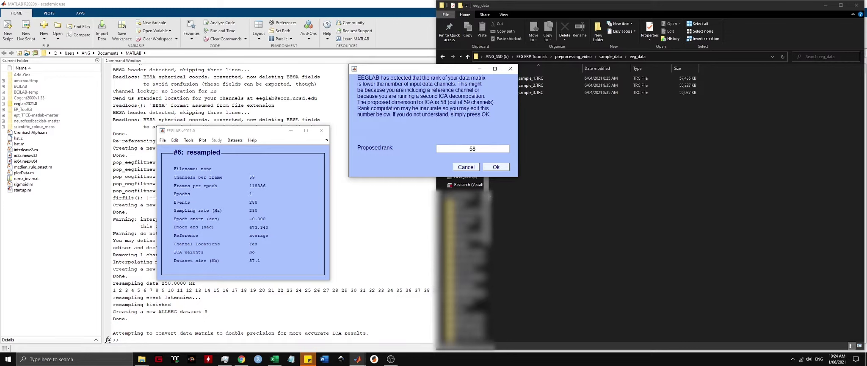
click(494, 168)
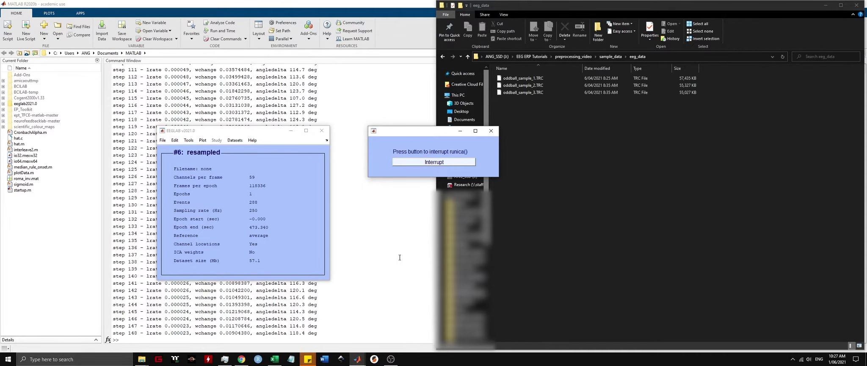
Step: Plot the scalp maps of ICA components 1:20 of the resampled dataset for inspection and labelling
click(391, 266)
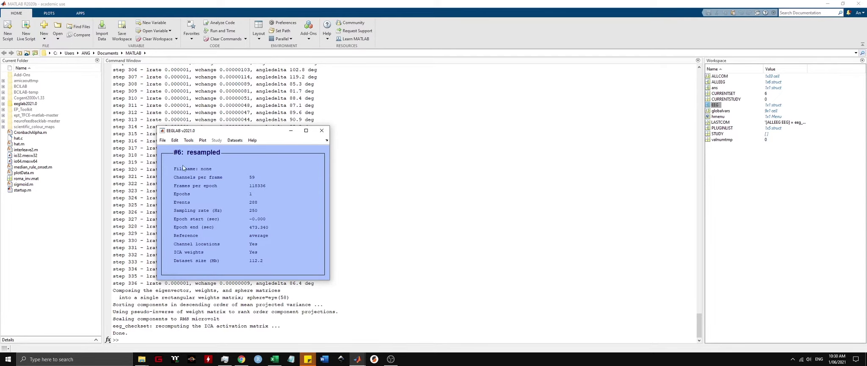
click(189, 140)
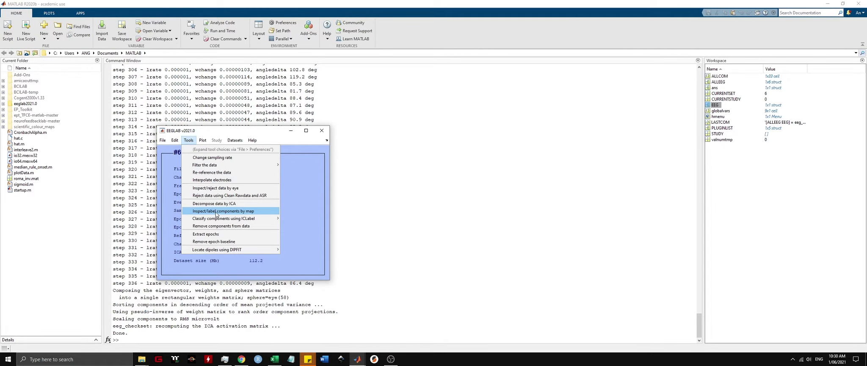
click(217, 212)
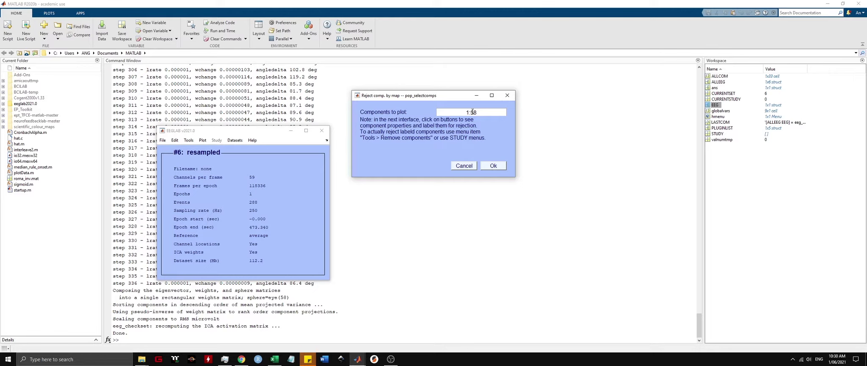
drag(471, 111, 482, 111)
text(20)
click(493, 165)
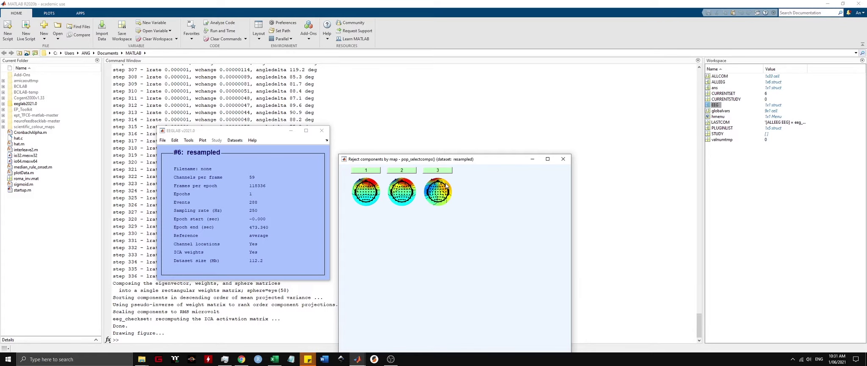
drag(480, 149, 483, 99)
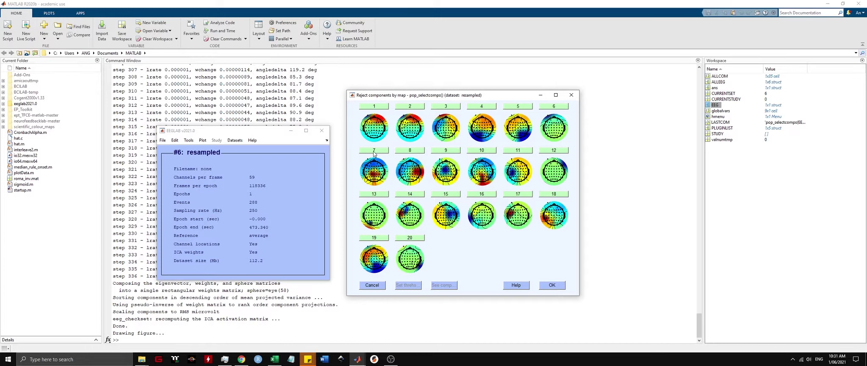
Step: Inspect the properties of component 1 and mark it for rejection
click(369, 108)
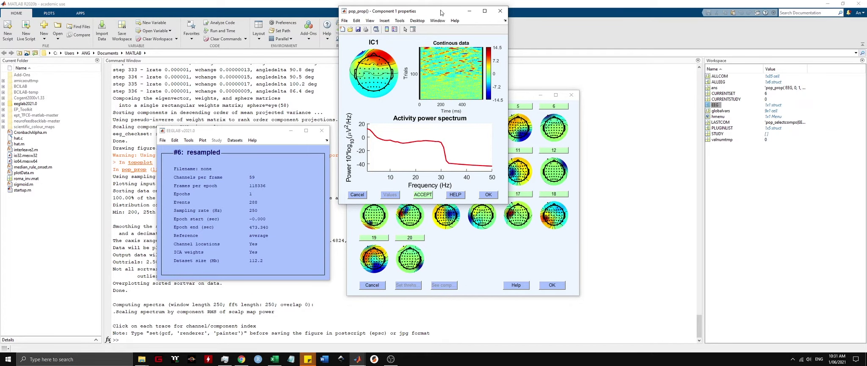
drag(441, 9, 262, 100)
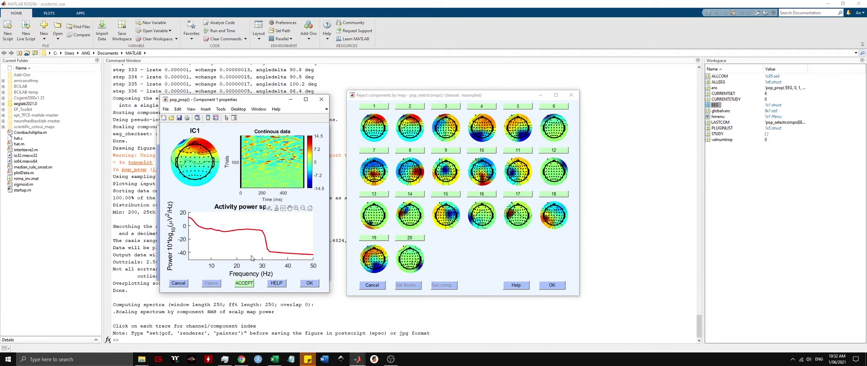
click(245, 284)
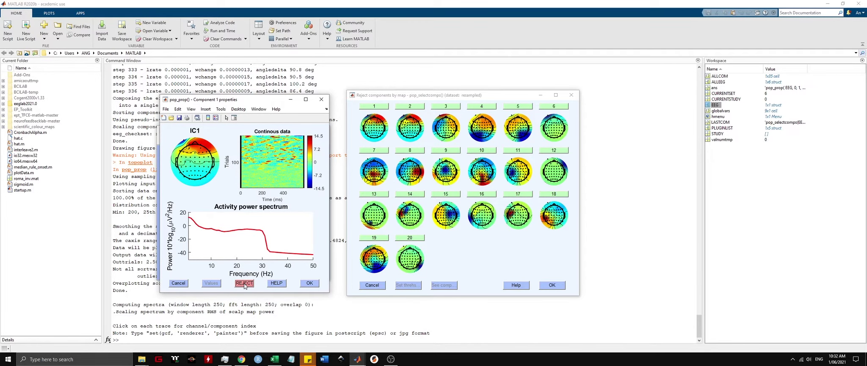
click(310, 283)
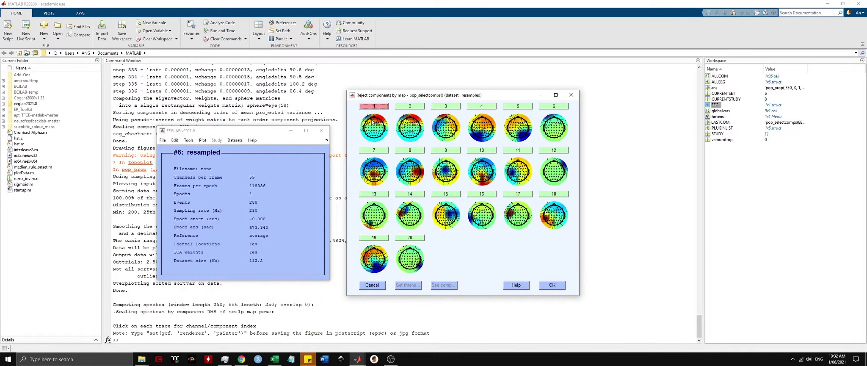
Step: Inspect the properties of component 2 and mark it for rejection
click(406, 108)
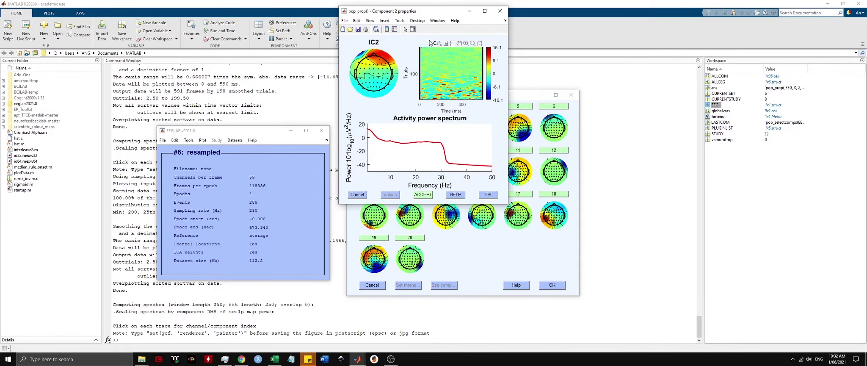
drag(436, 11, 343, 84)
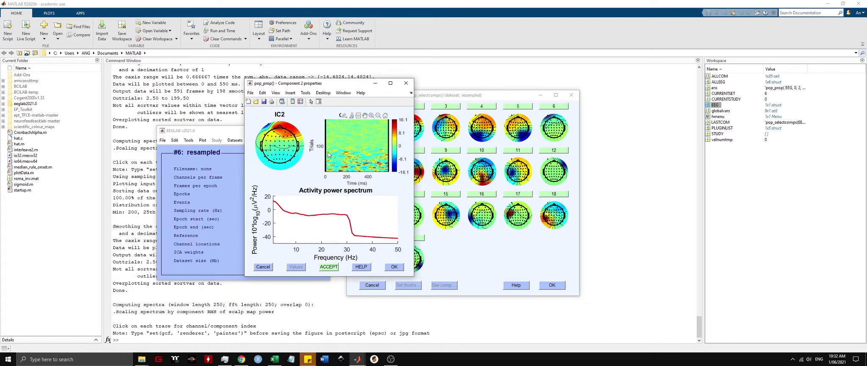
click(324, 268)
drag(337, 85, 273, 85)
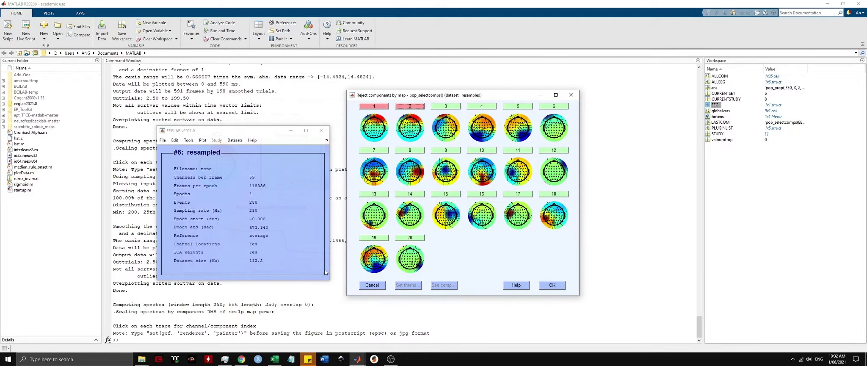
click(329, 267)
Step: Inspect component 3's properties, mark it for rejection, and confirm the component labels
click(445, 106)
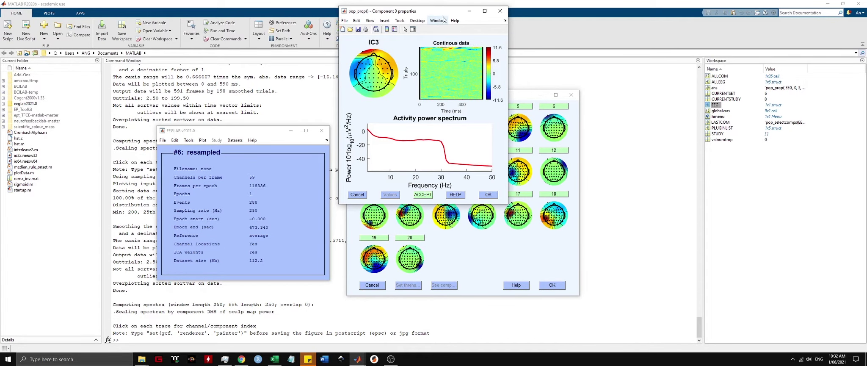
drag(443, 11, 290, 74)
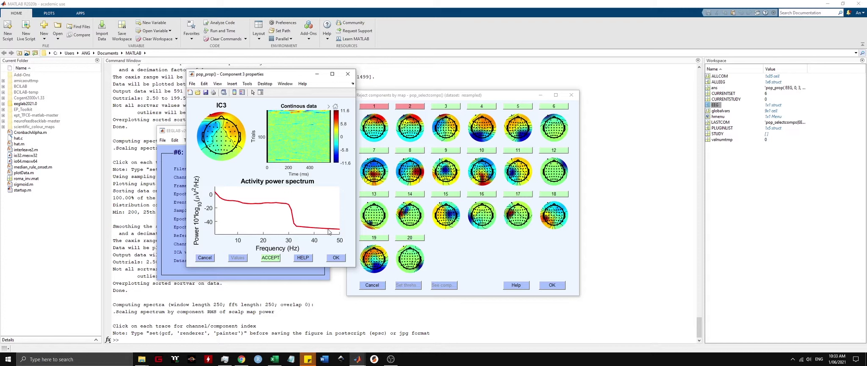
click(272, 258)
click(335, 259)
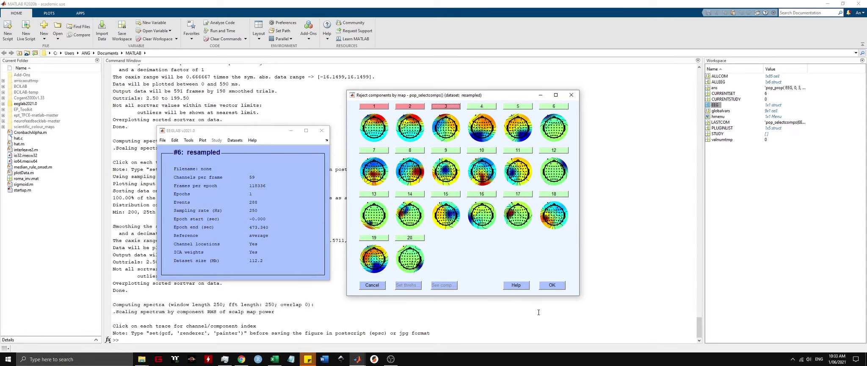
click(557, 288)
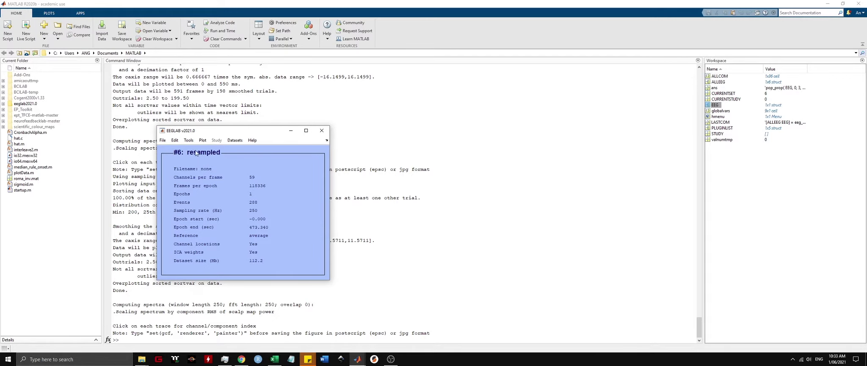
Step: Start removing the flagged components 1, 2 and 3 from the data
click(189, 140)
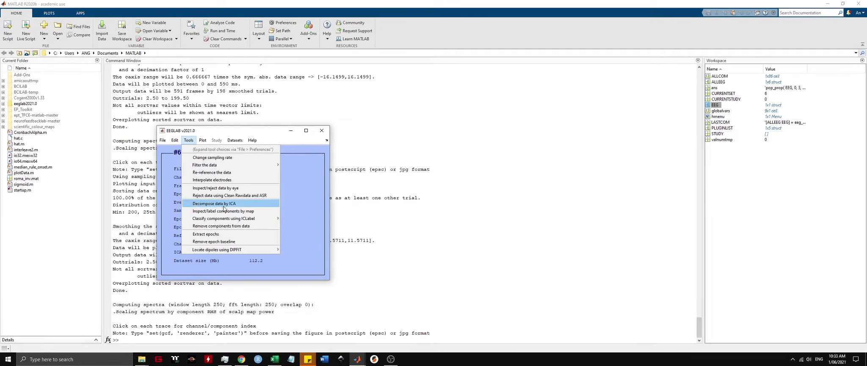
click(243, 226)
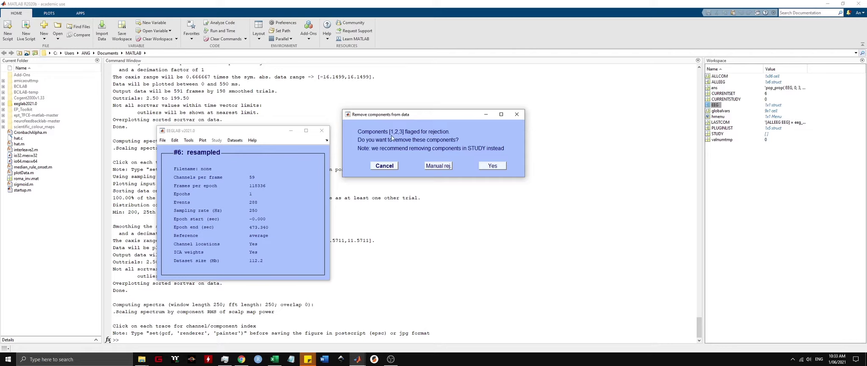
click(492, 166)
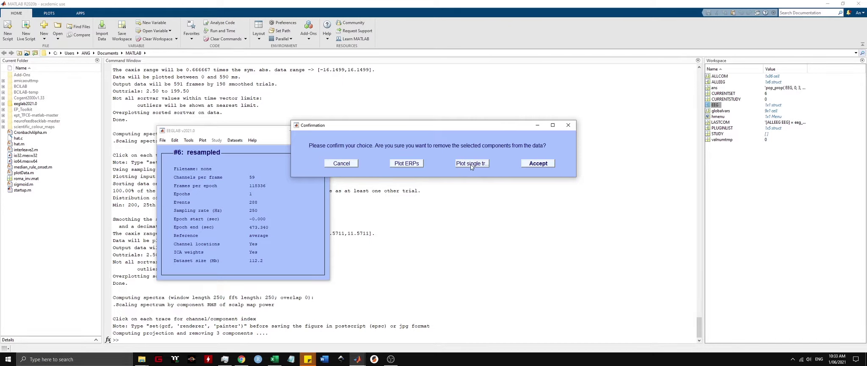
Step: Compare the single-trial traces before and after rejection full screen, stacked and up to the 5 s page, and close the plot
click(471, 164)
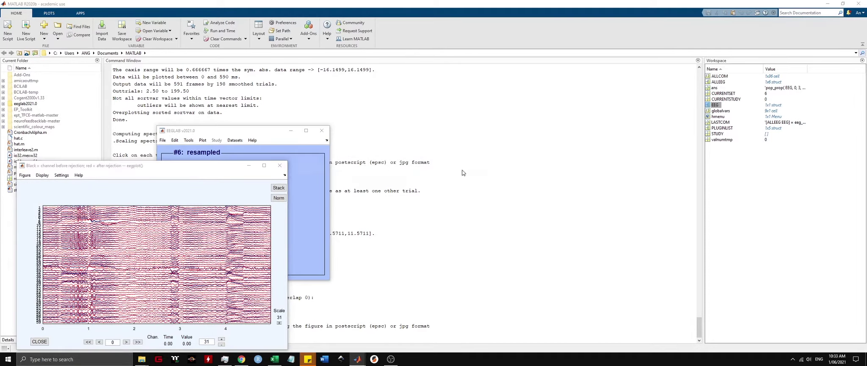
drag(213, 167, 414, 113)
click(464, 111)
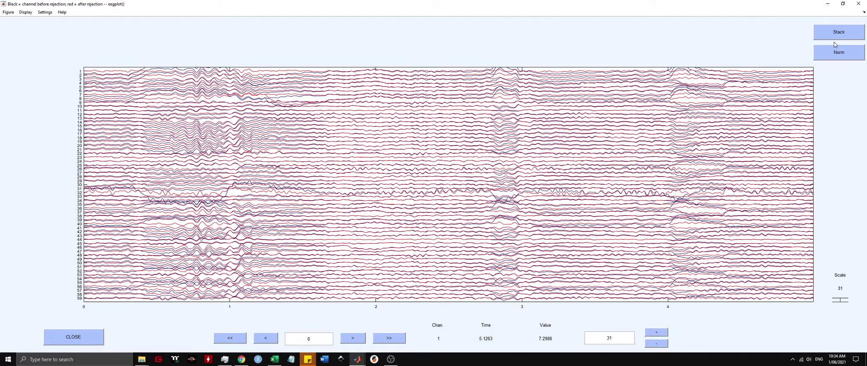
click(855, 38)
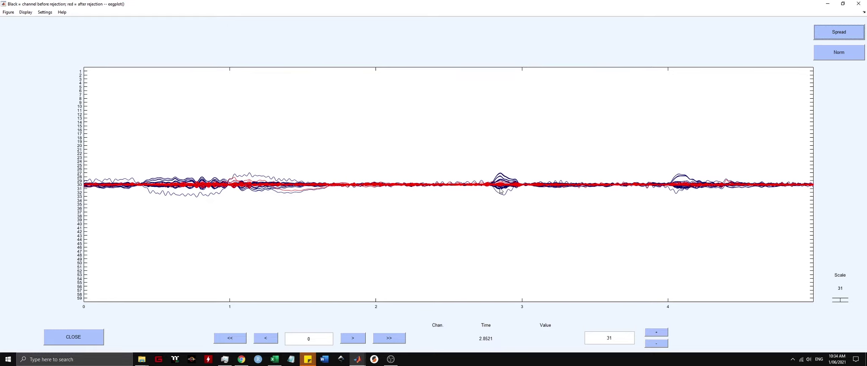
key(Right)
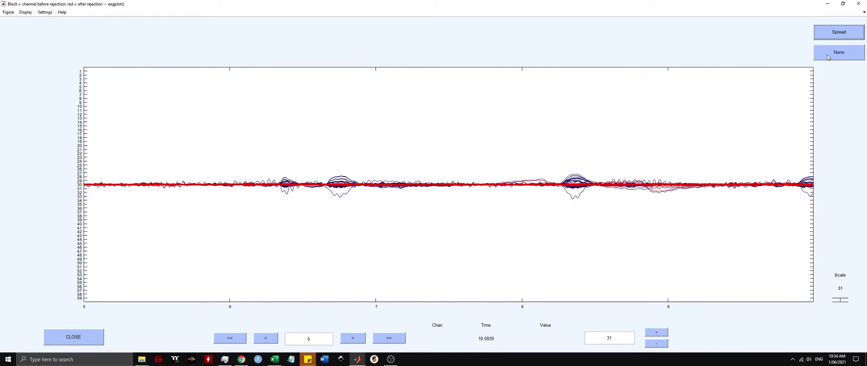
click(833, 37)
click(861, 7)
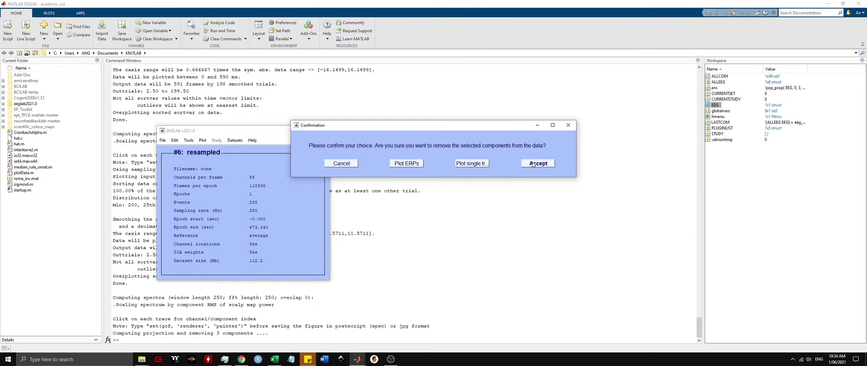
Step: Accept the component removal and keep the result as a new dataset named "resampled pruned with ICA"
click(536, 163)
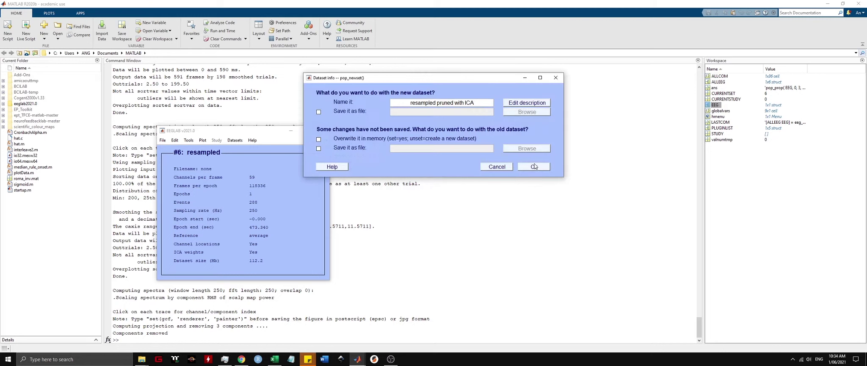
click(532, 168)
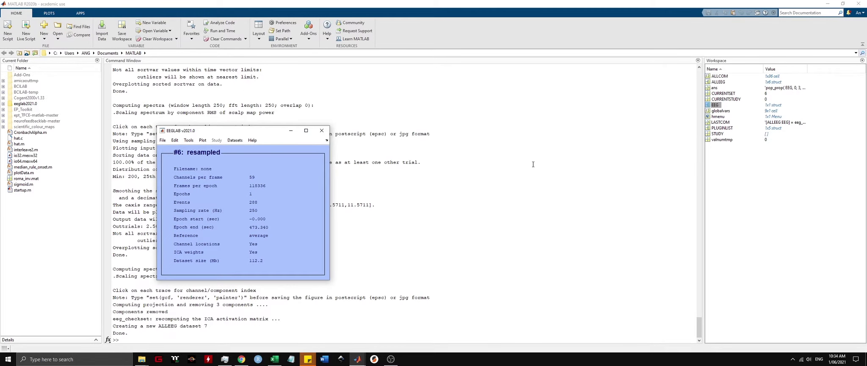
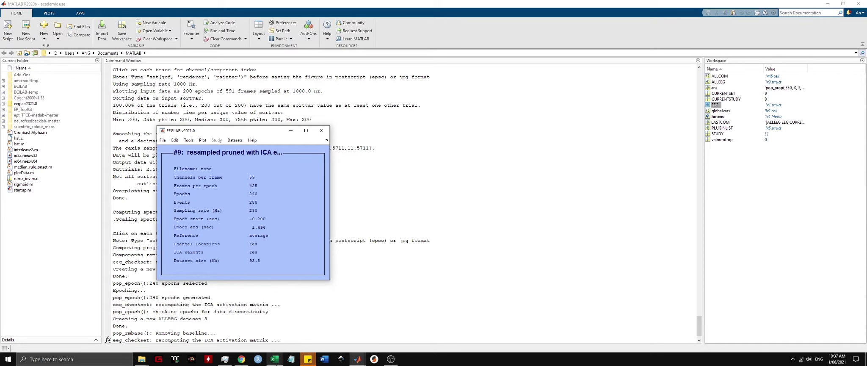
Step: Switch to the Excel workbook oddball_sample_behavioural_data.xlsx and examine the standard and target trials on the oddball_sample_1.TRC sheet from the first row
click(278, 363)
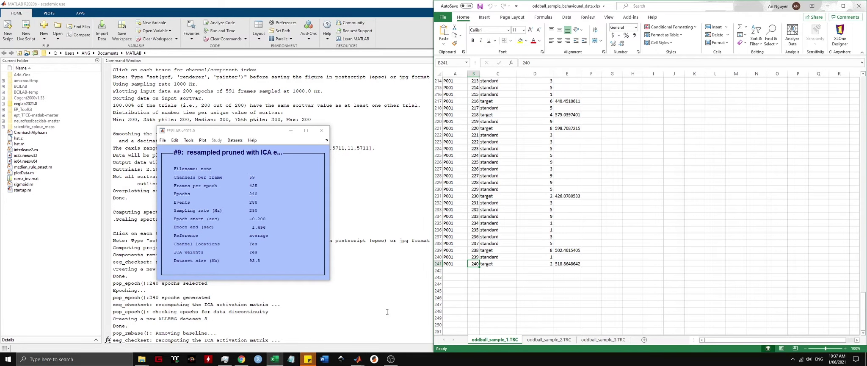
scroll(513, 199, up, 20)
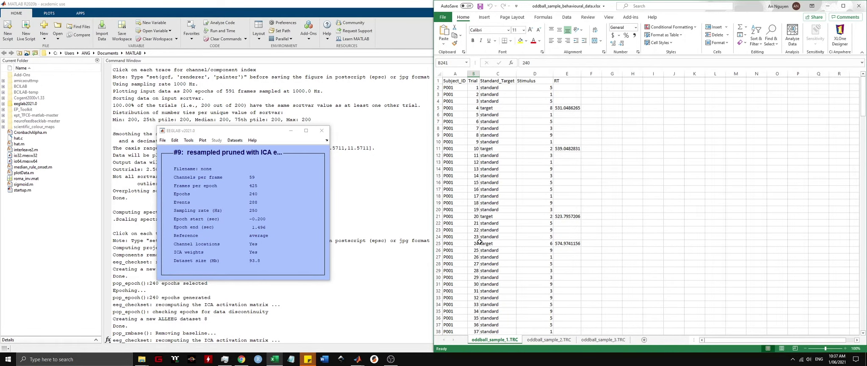
scroll(480, 241, down, 3)
scroll(479, 241, down, 2)
click(491, 209)
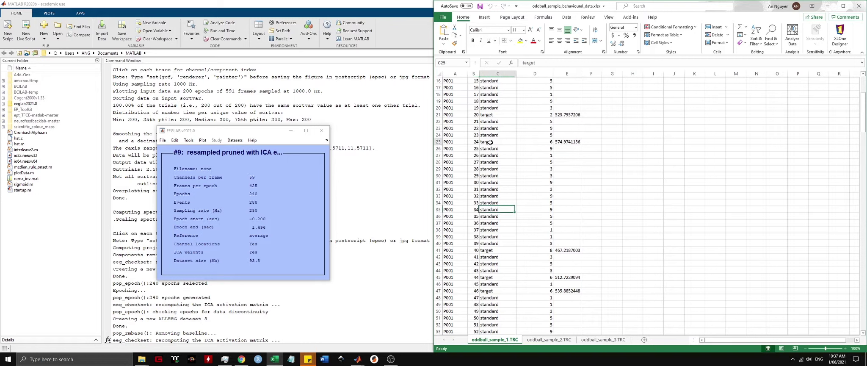
click(490, 142)
click(494, 244)
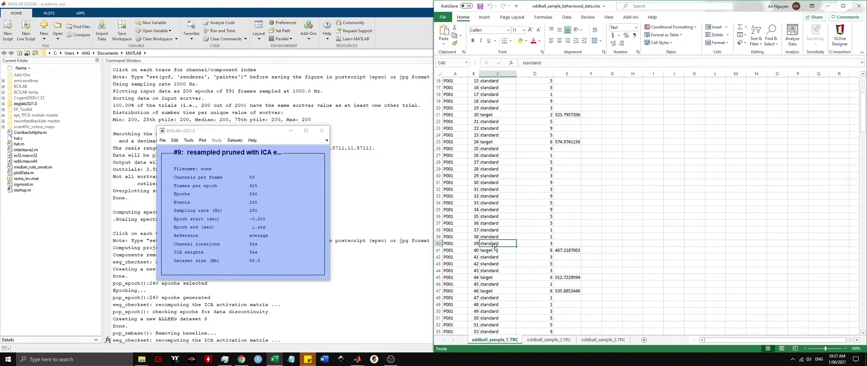
scroll(546, 219, down, 5)
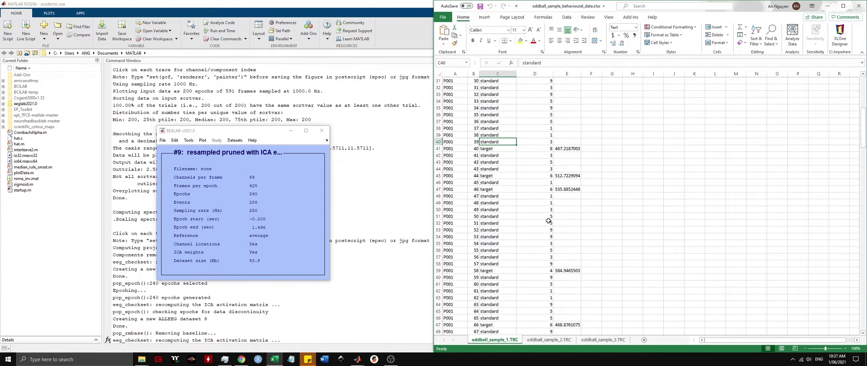
Step: Examine the reaction times and trial types down to the last trial, highlighting the Standard_Target cells of trials 224 to 233
click(564, 175)
scroll(490, 219, down, 18)
scroll(490, 218, down, 20)
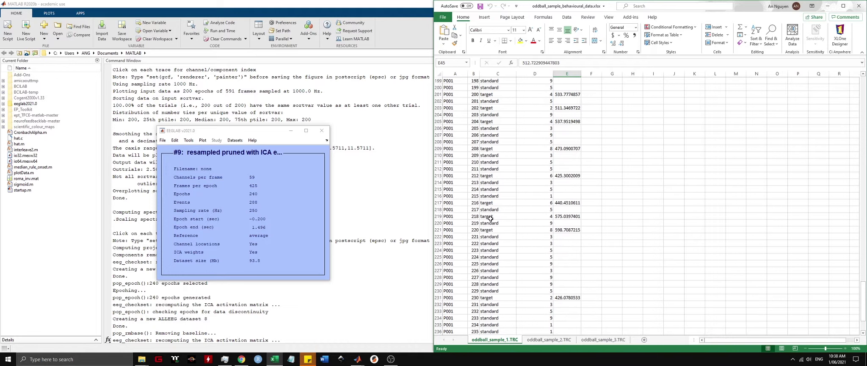
scroll(490, 217, down, 12)
click(483, 304)
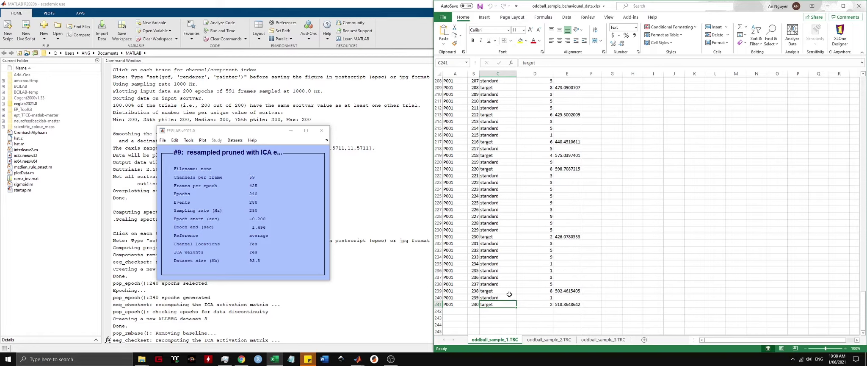
click(489, 198)
drag(490, 199, 501, 257)
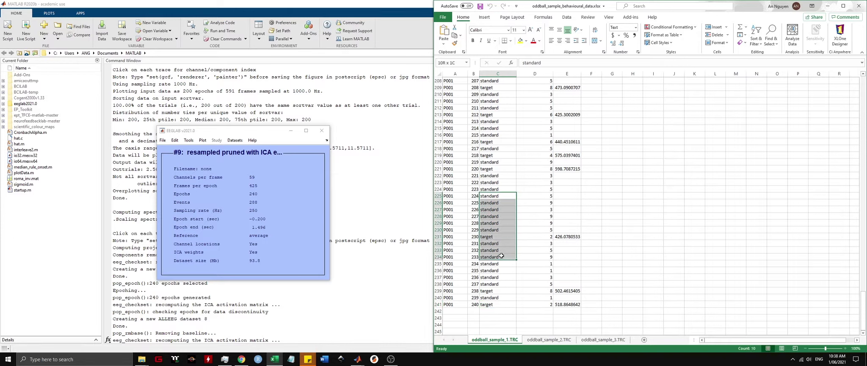
Step: Switch to MATLAB and load the oddball_sample_1.TRC sheet of oddball_sample_behavioural_data.xlsx into EEG.etc.behavioural_data with readtable
click(501, 257)
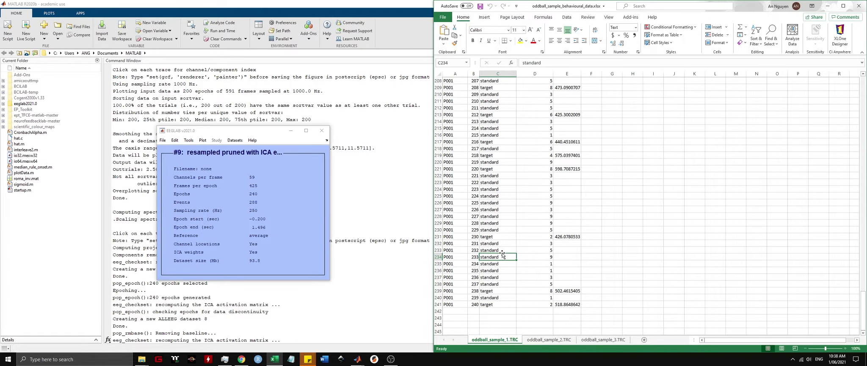
click(420, 278)
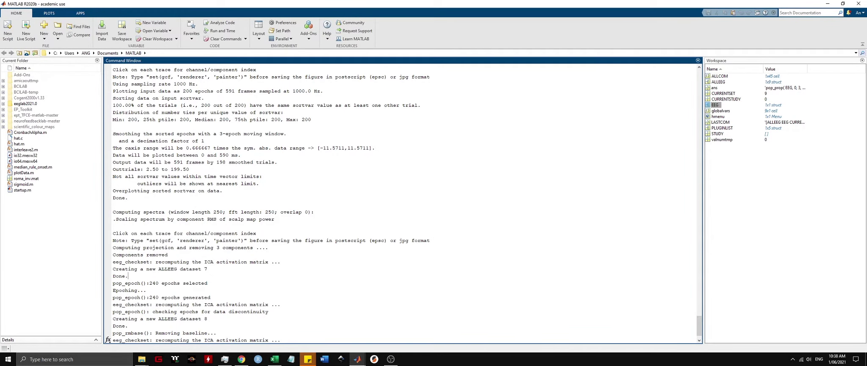
text(EEG.etc.behavioural_data = readtable('J:\EEG ERP Tutorials\preprocessing_video\sample_data\beh_data\oddball_sample_behavioural_data.xlsx', 'Sheet', 'oddball_sample_1.TRC');)
key(Return)
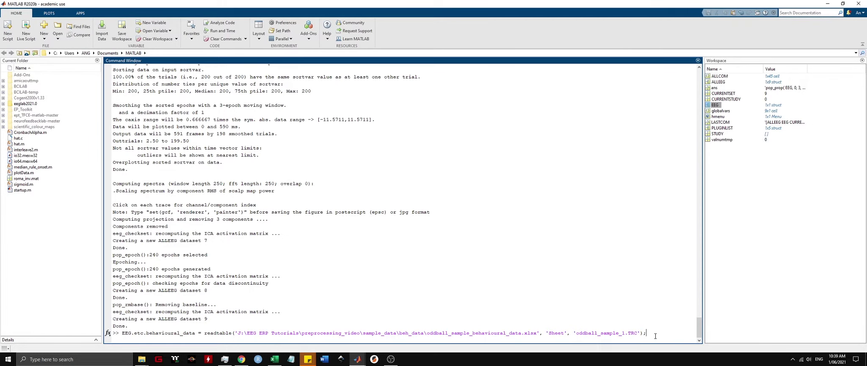
key(Return)
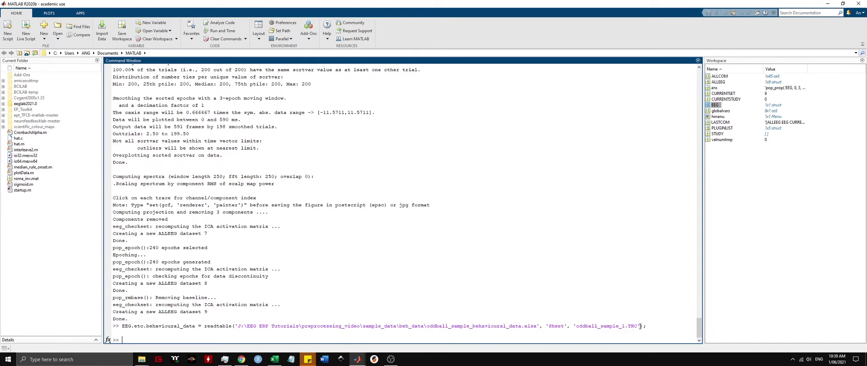
Step: Inspect the behavioural_data table inside the etc field of the EEG structure, enlarging the variable view to show more trials
double_click(719, 106)
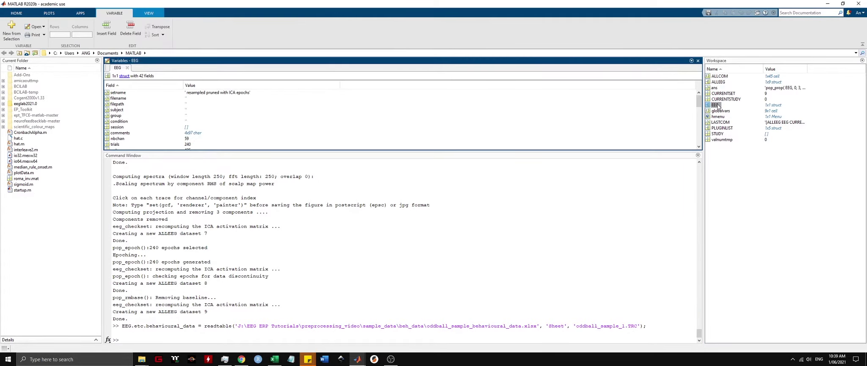
scroll(184, 128, down, 10)
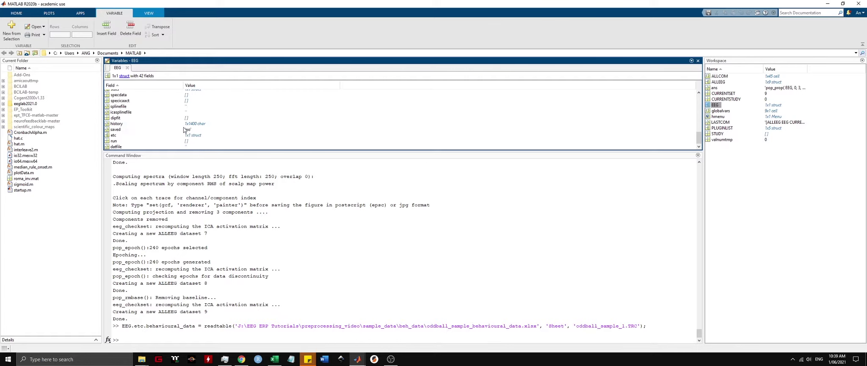
double_click(114, 135)
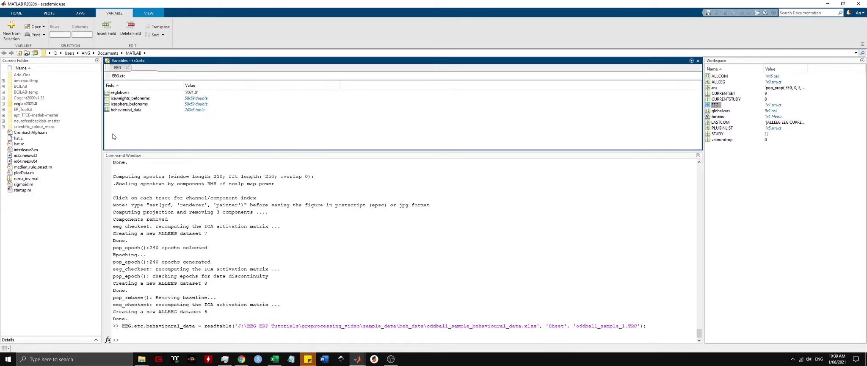
double_click(126, 110)
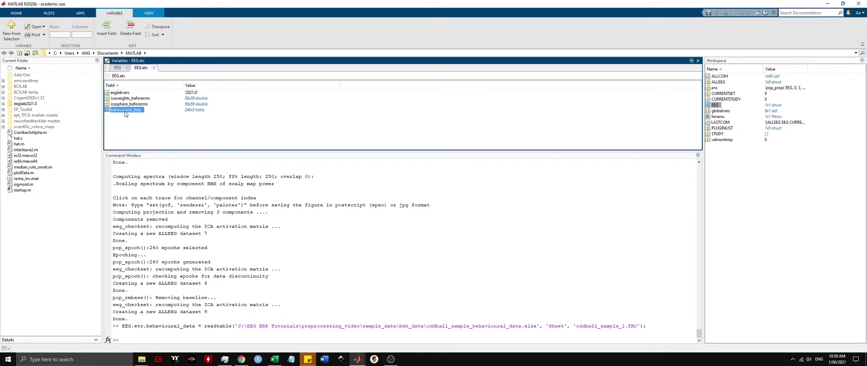
drag(210, 152, 211, 274)
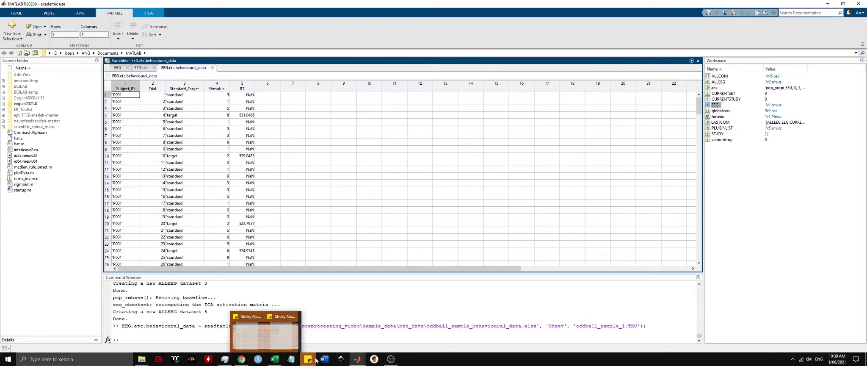
Step: Switch to EEGLAB, plot the scrolling channel data of the epoched dataset and show the plot full screen
mouse_move(279, 363)
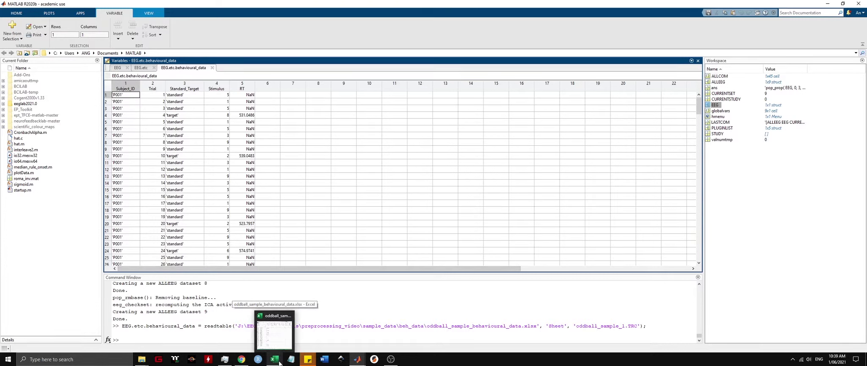
mouse_move(357, 359)
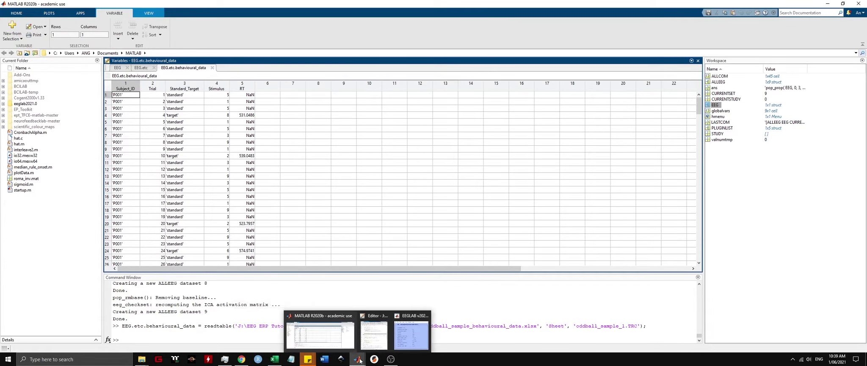
click(400, 335)
click(202, 140)
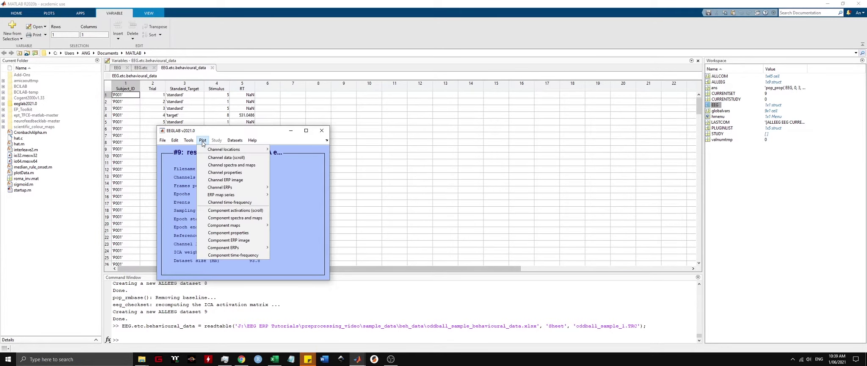
click(213, 158)
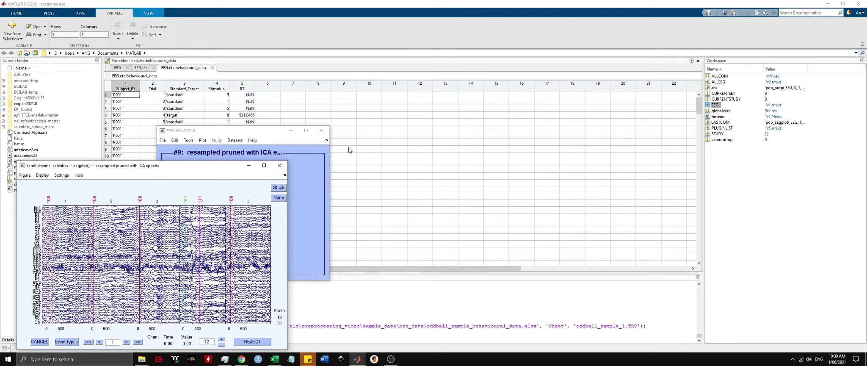
drag(210, 169, 401, 2)
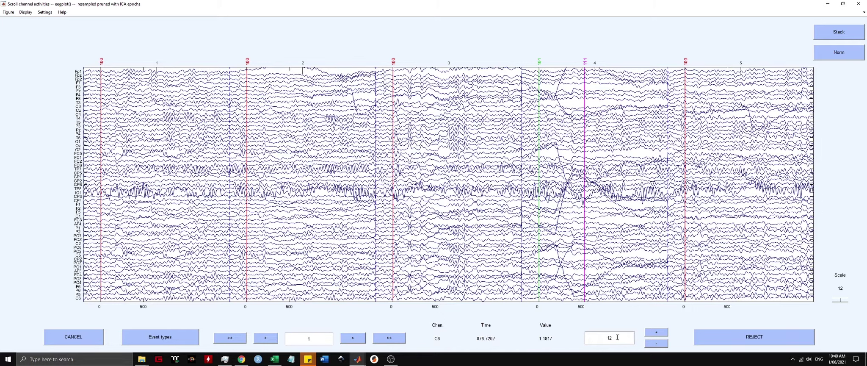
Step: Set the amplitude scale of the channel plot to 50 and mark epoch 4 for rejection
click(586, 337)
text(50)
key(Return)
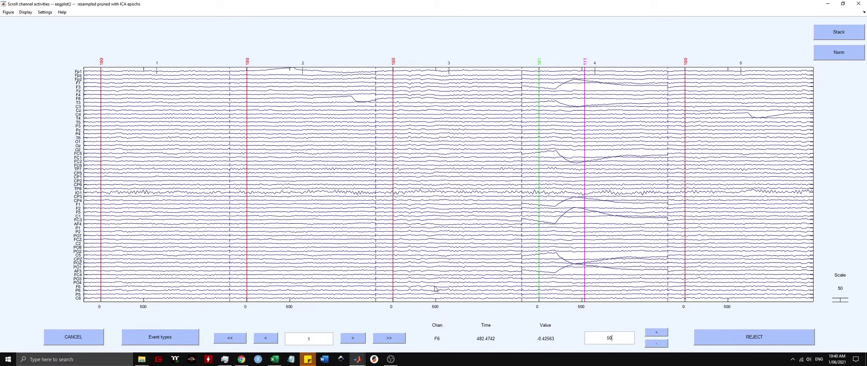
click(567, 237)
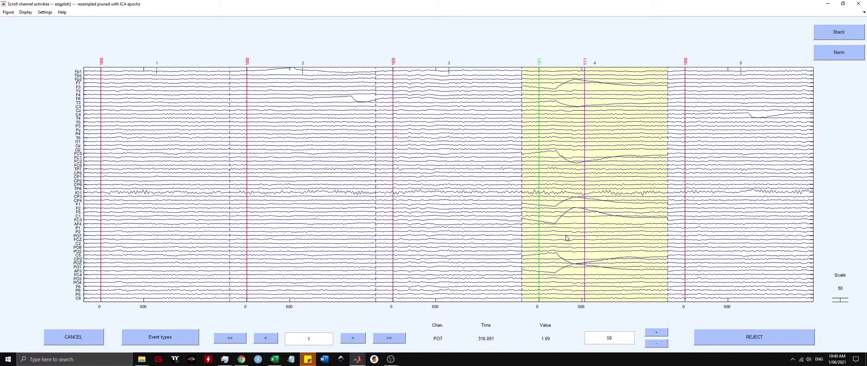
Step: Page through the following epochs up to epochs 16 to 20 and close the channel plot without rejecting any
key(Right)
key(Right)
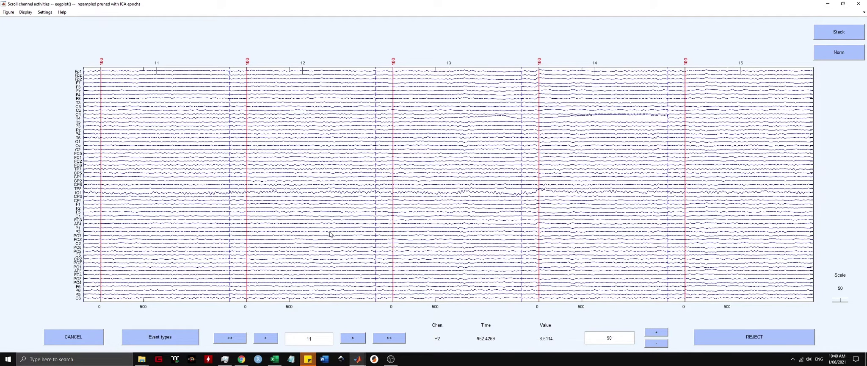
key(Right)
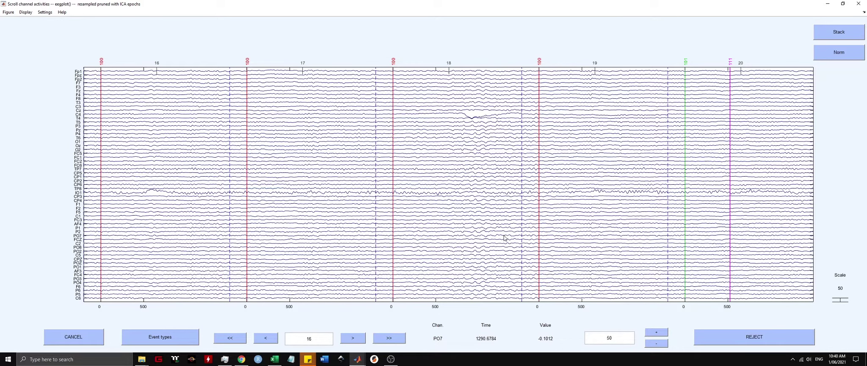
click(859, 4)
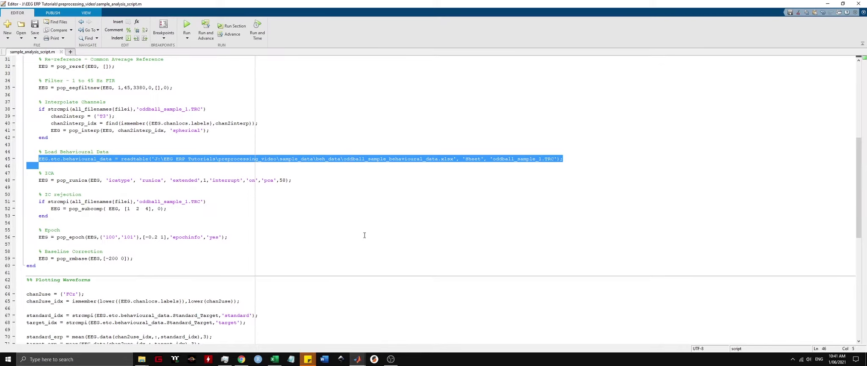
Step: Examine the Plotting Waveforms and Plot Scalpmap code of sample_analysis_script.m down to its last line, with the EEGLAB dataset summary alongside
scroll(364, 235, down, 10)
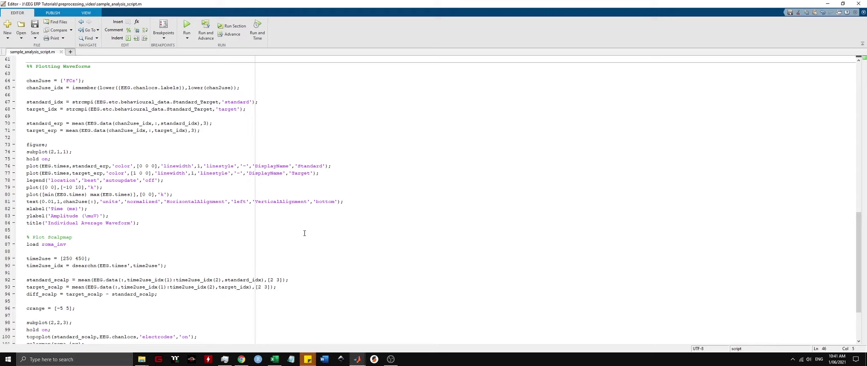
mouse_move(357, 359)
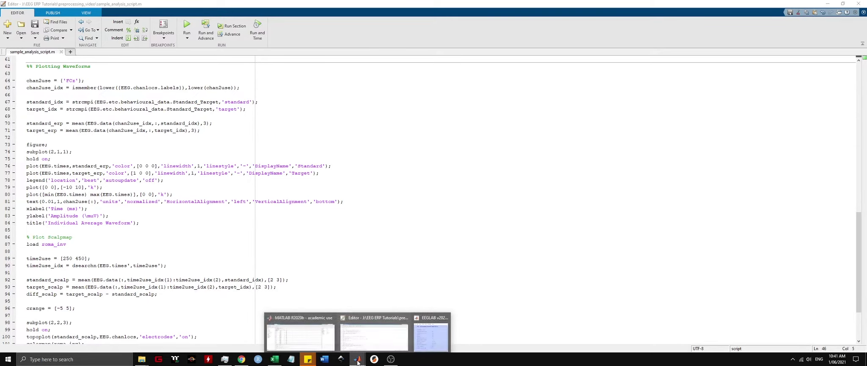
click(419, 325)
drag(250, 134, 538, 122)
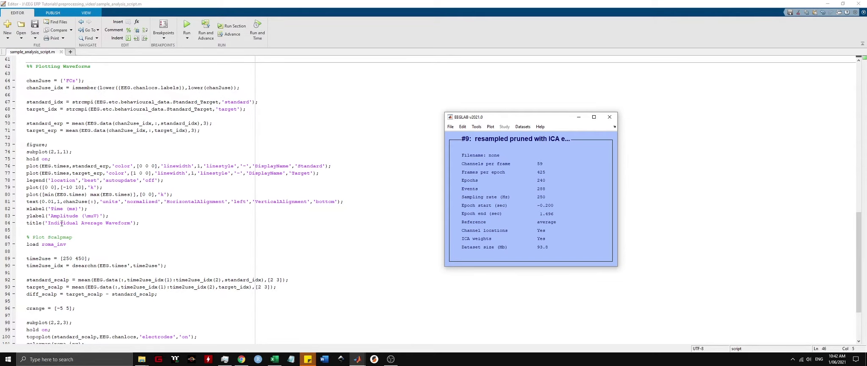
scroll(108, 198, down, 2)
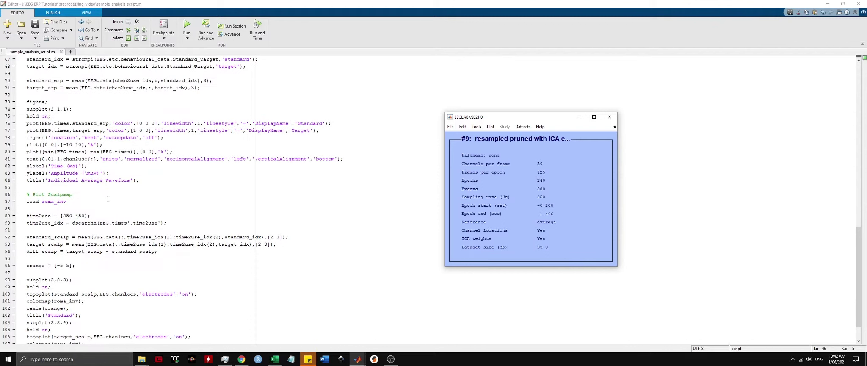
scroll(108, 198, down, 2)
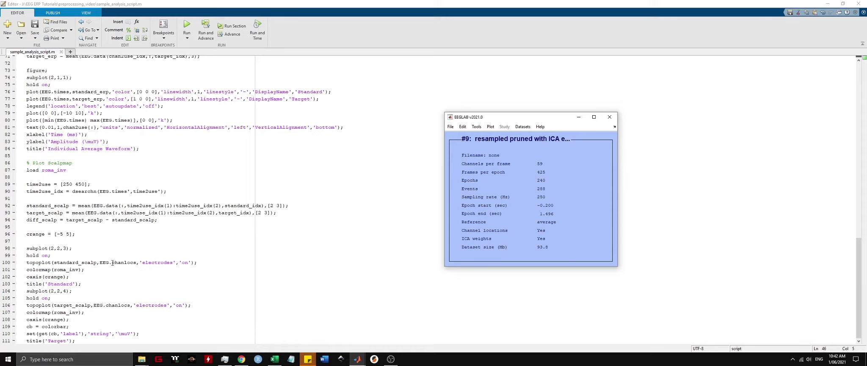
Step: Run the Plotting Waveforms section of the script and reposition the figure with the FCz waveforms and the Standard and Target scalp maps
click(221, 263)
scroll(222, 262, up, 6)
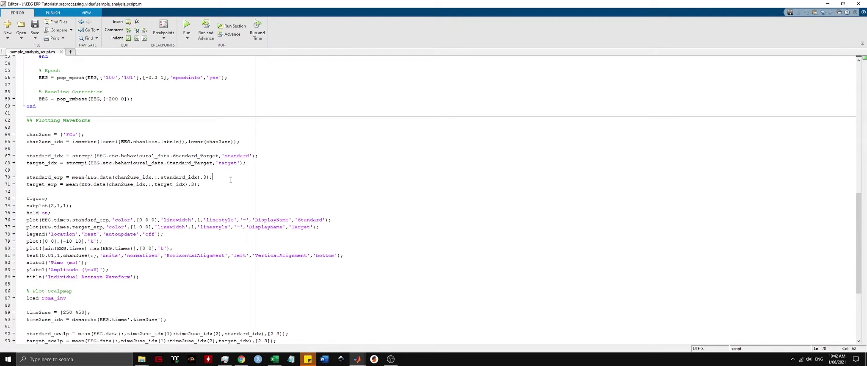
click(236, 27)
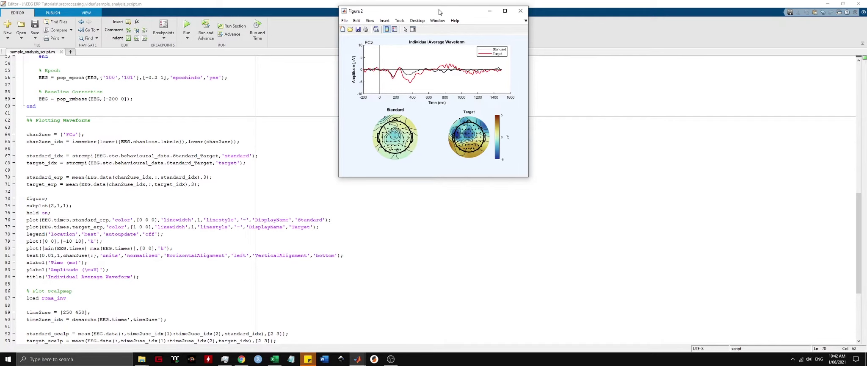
drag(439, 12, 425, 106)
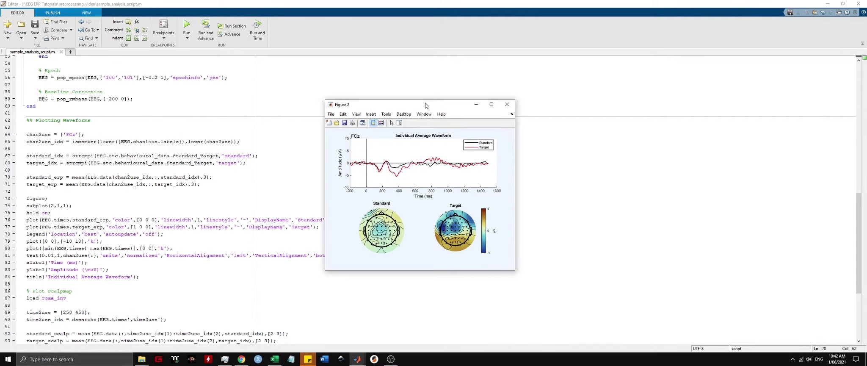
mouse_move(469, 149)
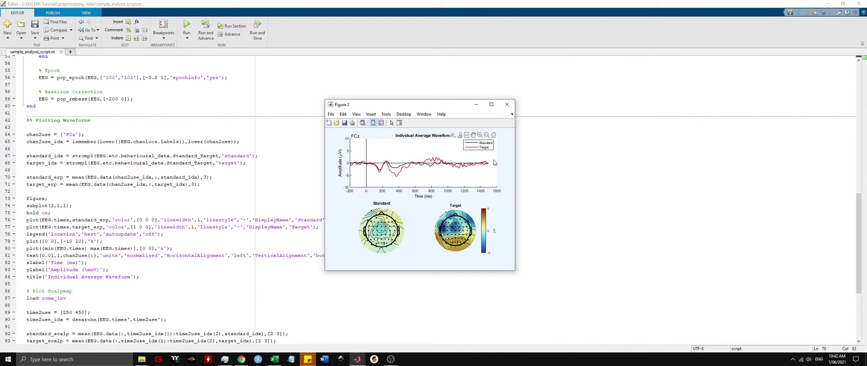